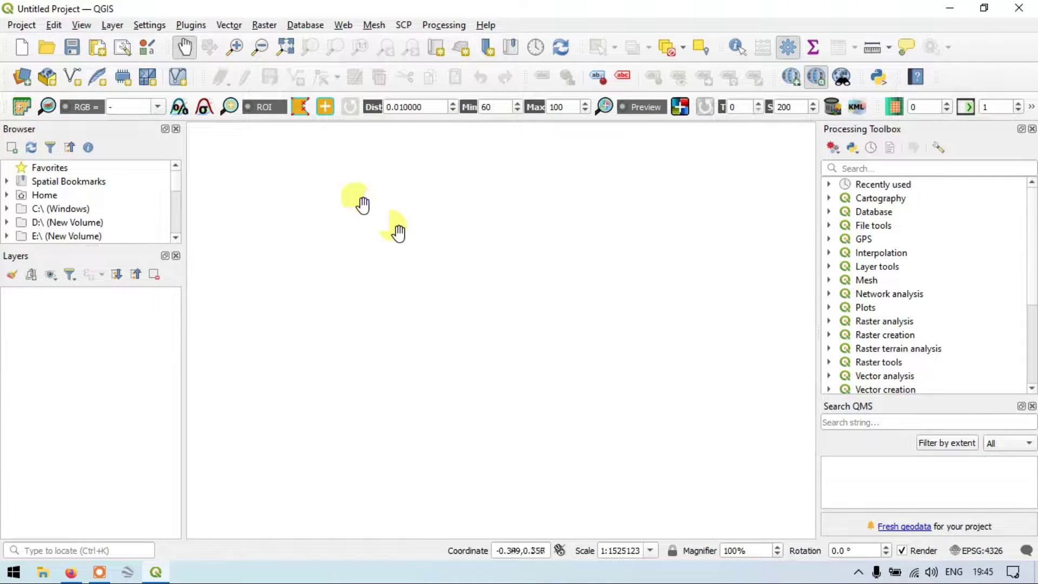
- Start a new temporary scratch layer named Line with LineString geometry
{"action": "left_click", "coordinate": [115, 25]}
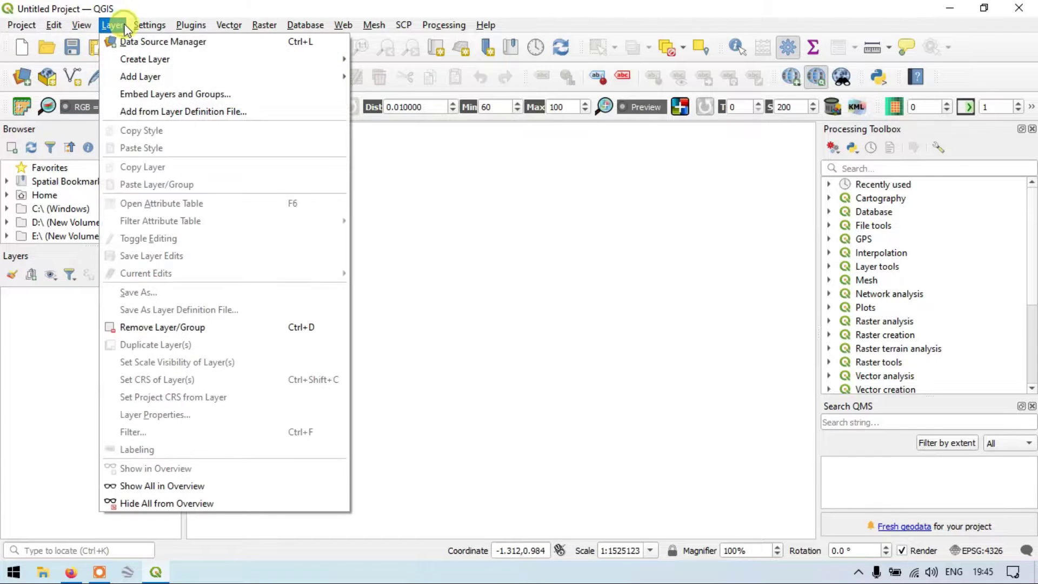
{"action": "mouse_move", "coordinate": [148, 58]}
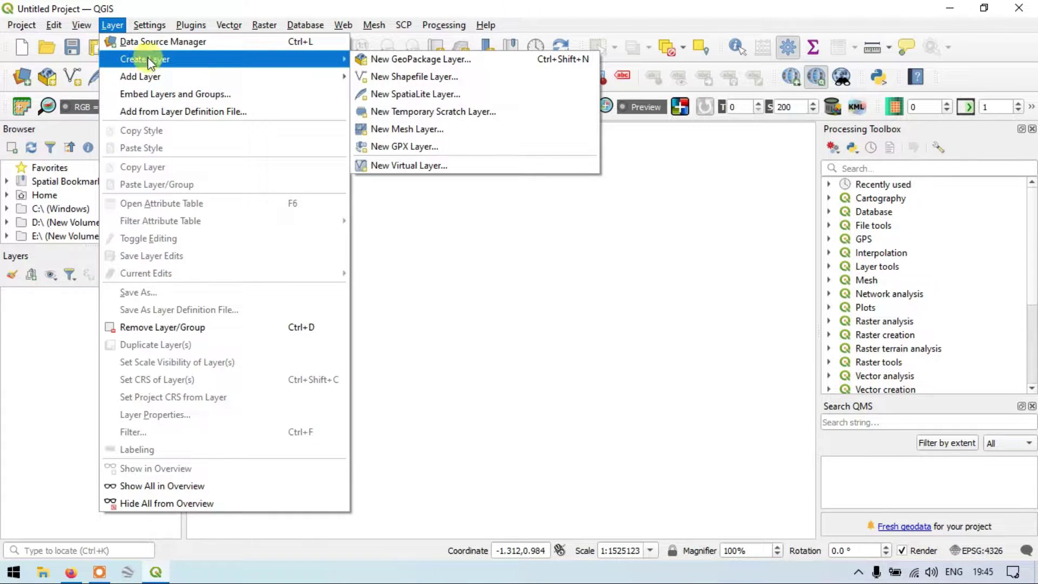
{"action": "left_click", "coordinate": [388, 118]}
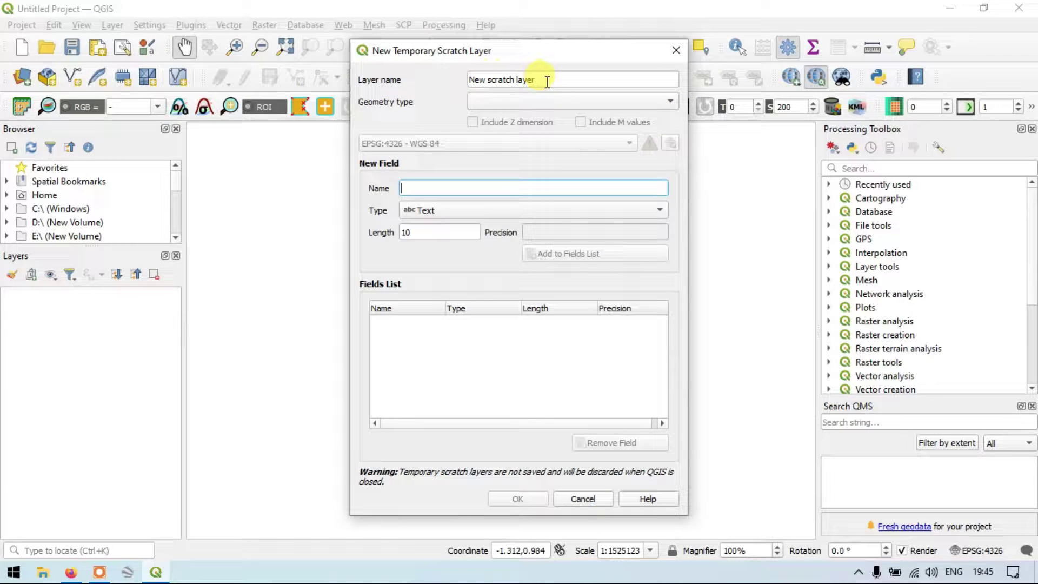
{"action": "left_click_drag", "start_coordinate": [547, 80], "coordinate": [440, 92]}
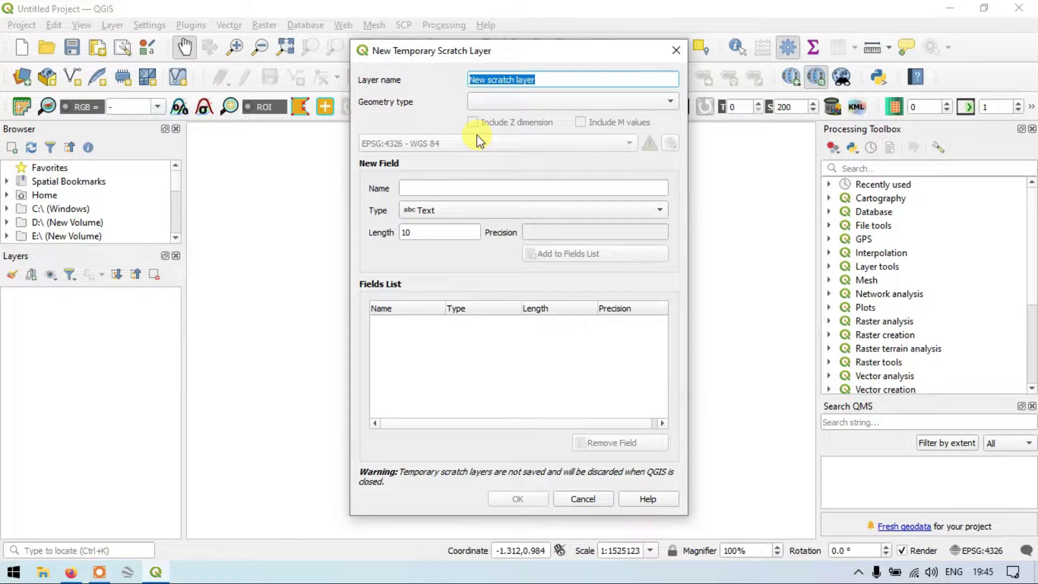
{"action": "key", "text": "BackSpace"}
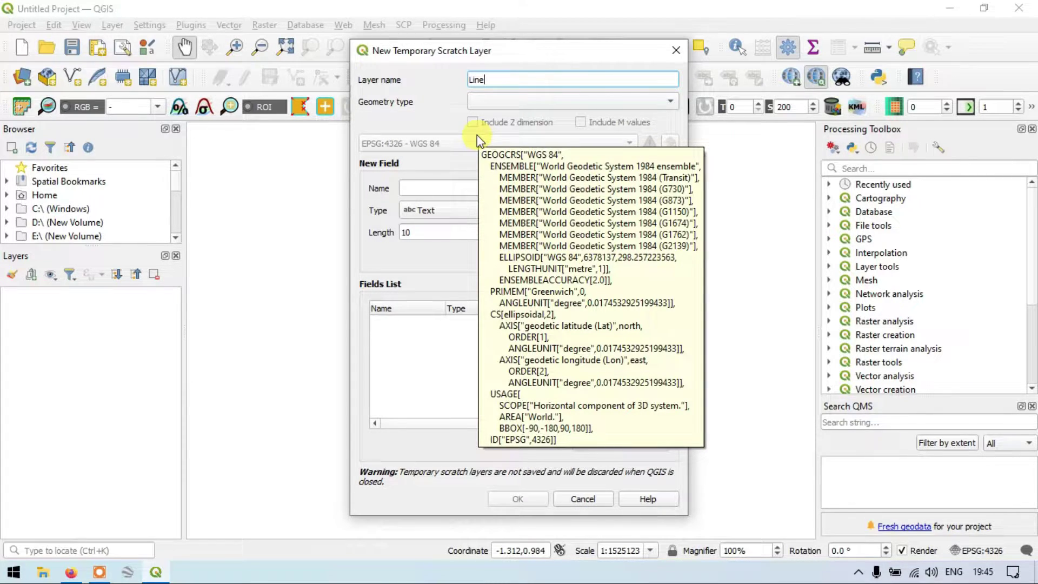
{"action": "left_click", "coordinate": [501, 102]}
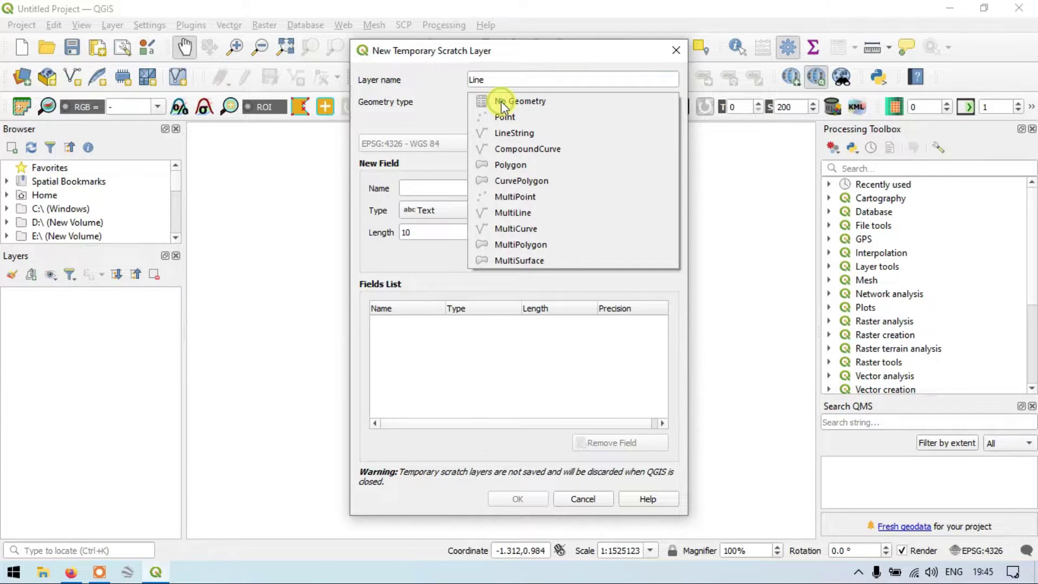
{"action": "left_click", "coordinate": [537, 135]}
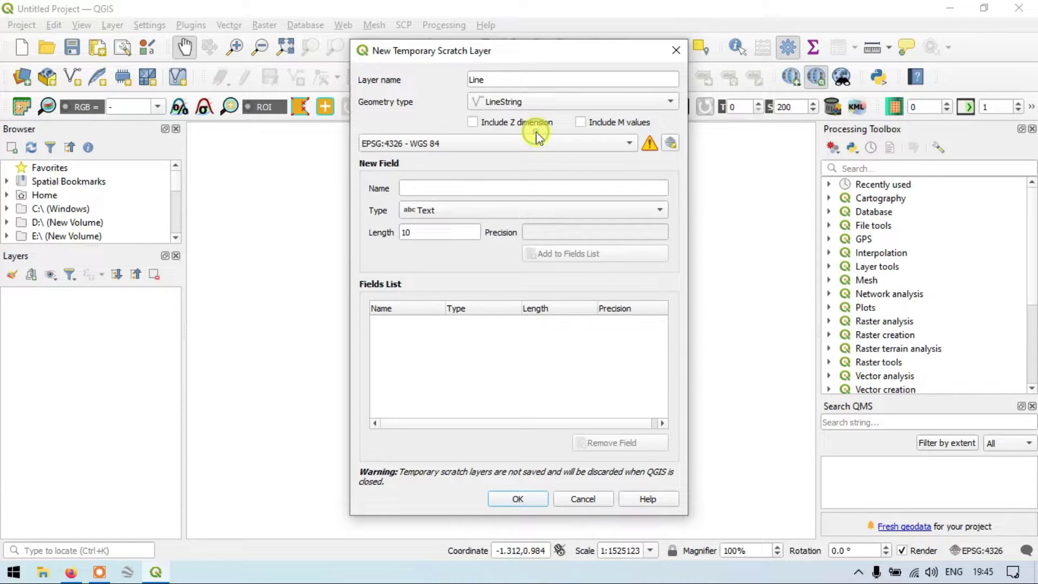
- Set the layer's CRS to EPSG:4326 - WGS 84 and create the Line layer
{"action": "left_click", "coordinate": [506, 145]}
{"action": "left_click", "coordinate": [461, 154]}
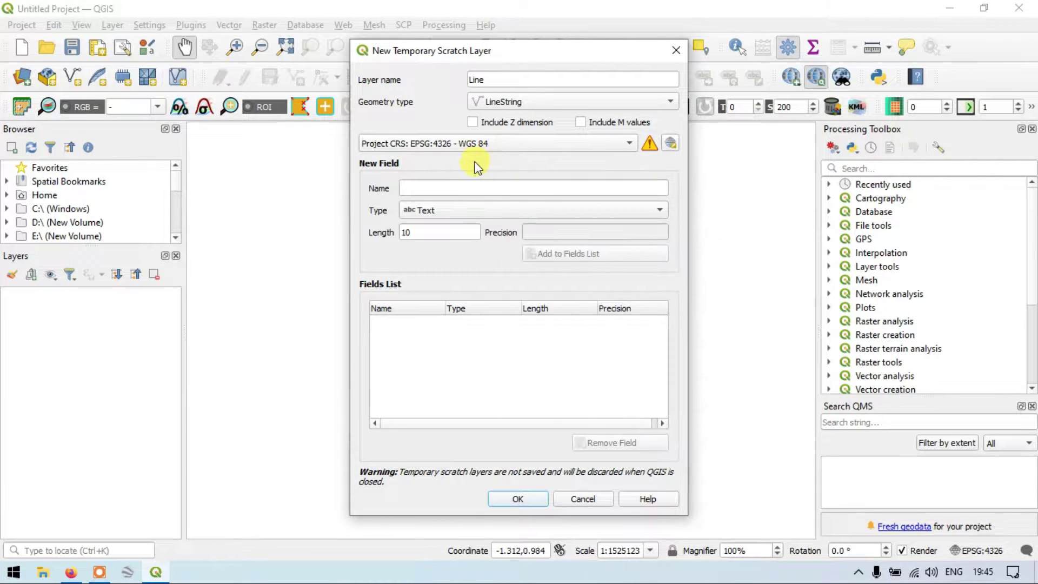
{"action": "left_click", "coordinate": [670, 143]}
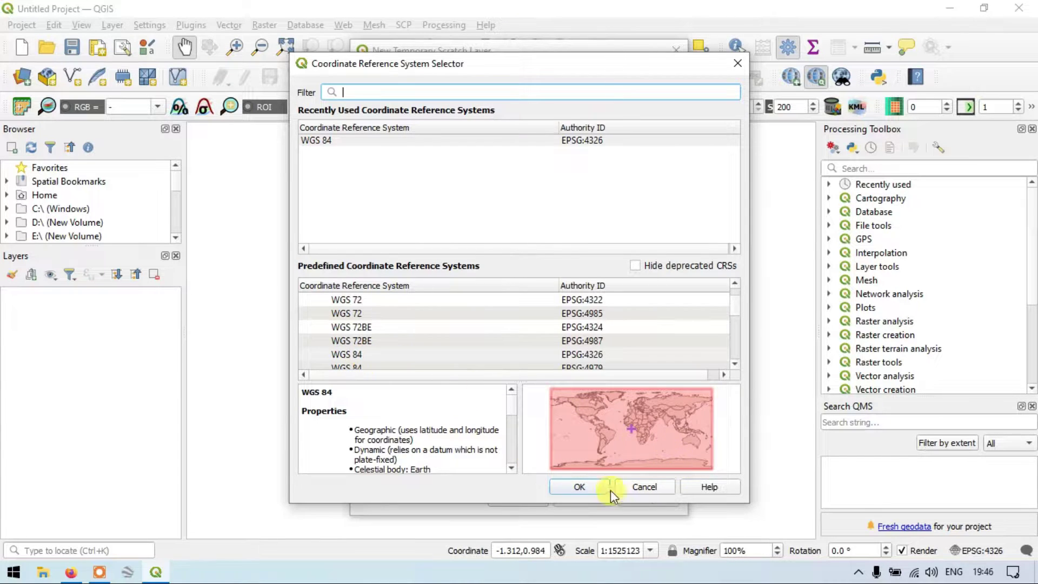
{"action": "left_click", "coordinate": [574, 489]}
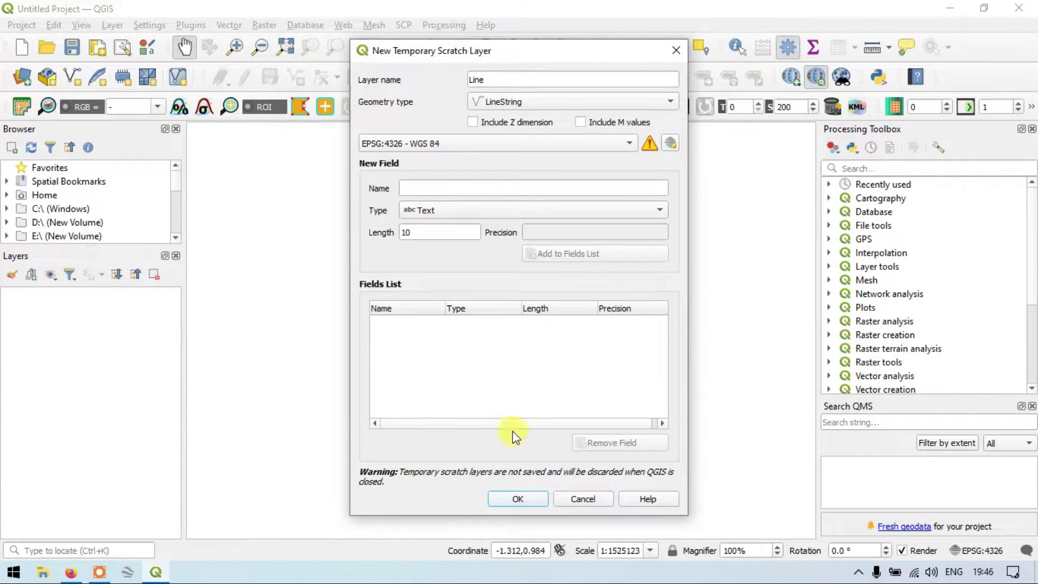
{"action": "left_click", "coordinate": [522, 498]}
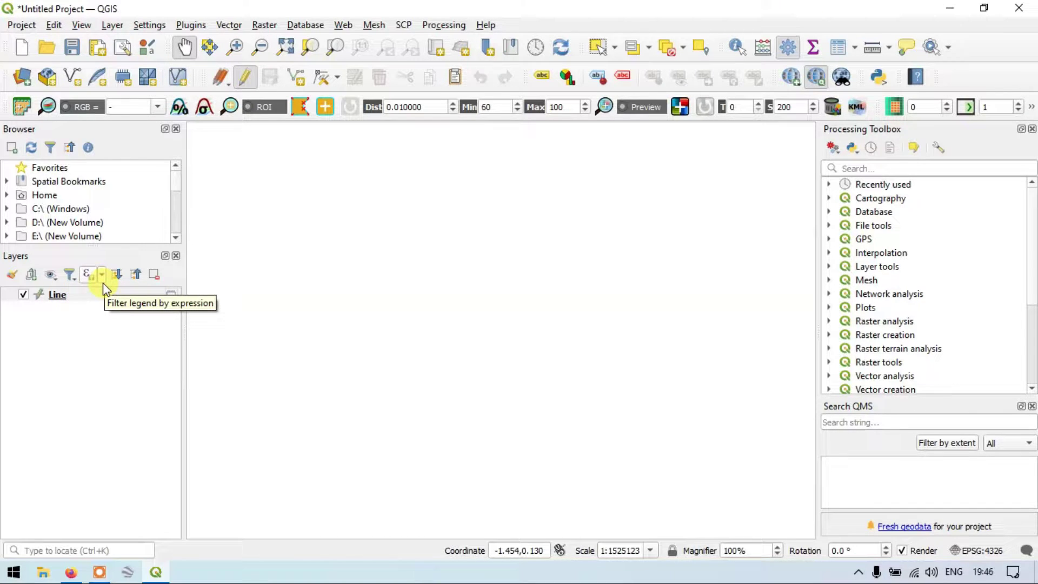
- Toggle editing off and back on, then select the Line layer in the Layers panel
{"action": "left_click", "coordinate": [241, 80]}
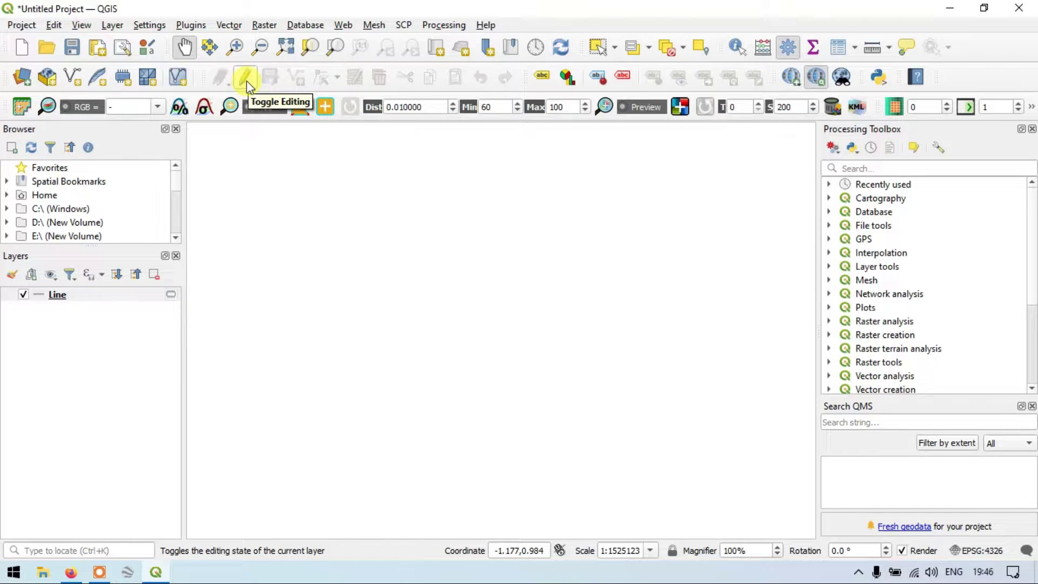
{"action": "left_click", "coordinate": [246, 81]}
{"action": "left_click", "coordinate": [65, 299]}
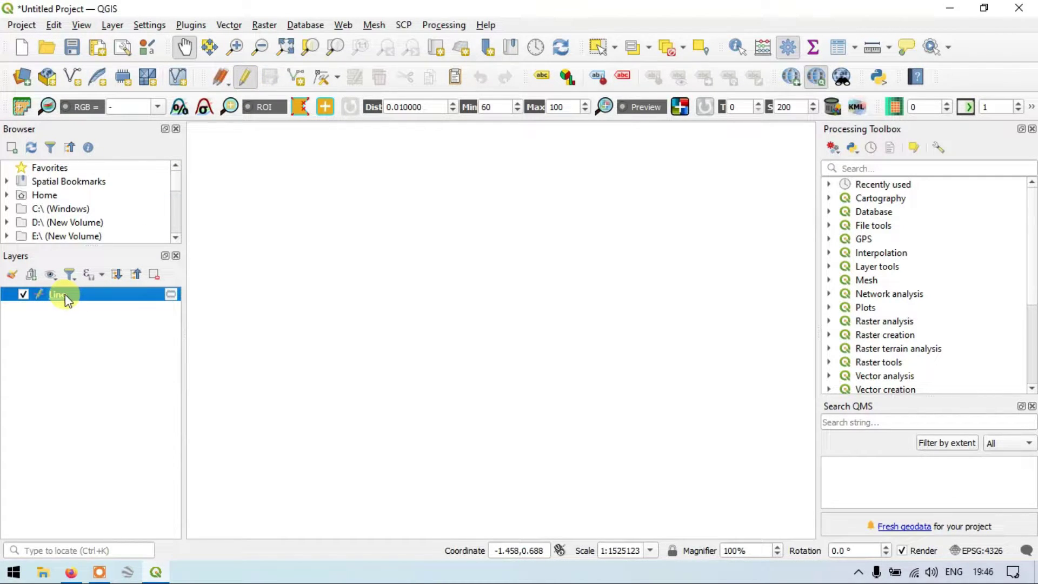
- Draw a two-point horizontal line near the top of the map
{"action": "left_click", "coordinate": [303, 76]}
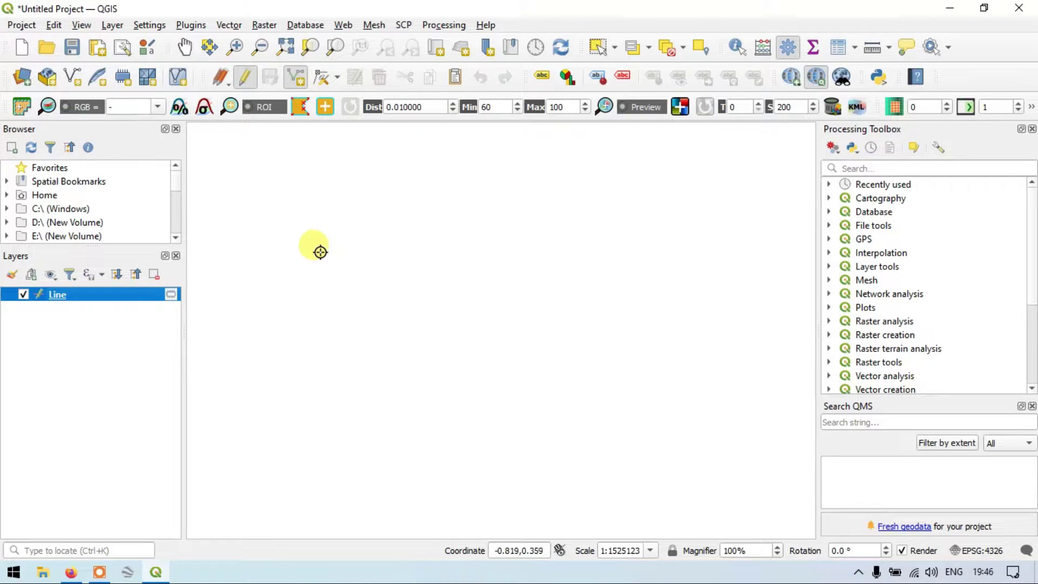
{"action": "left_click", "coordinate": [326, 219]}
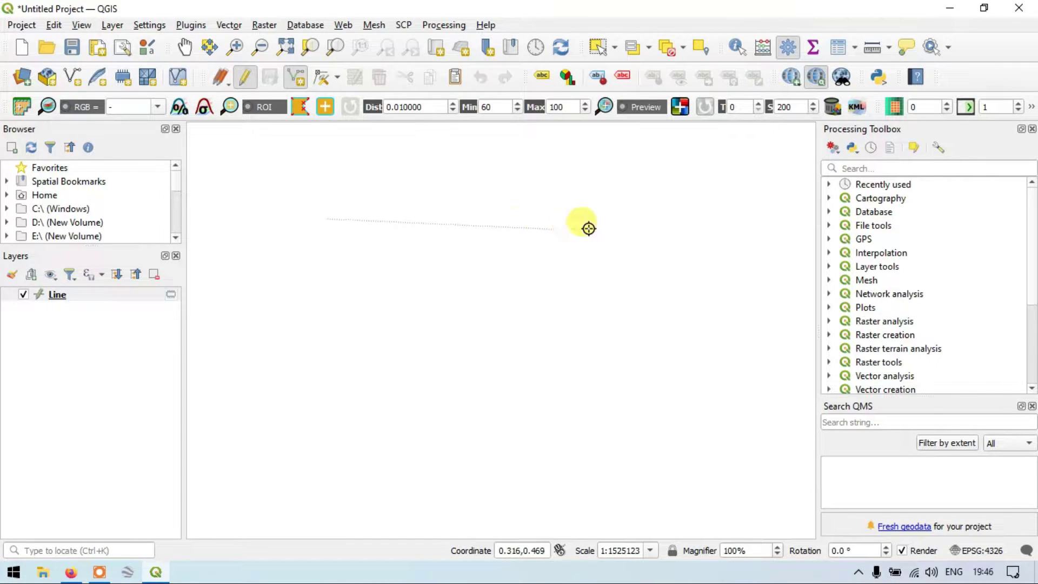
{"action": "left_click", "coordinate": [719, 221]}
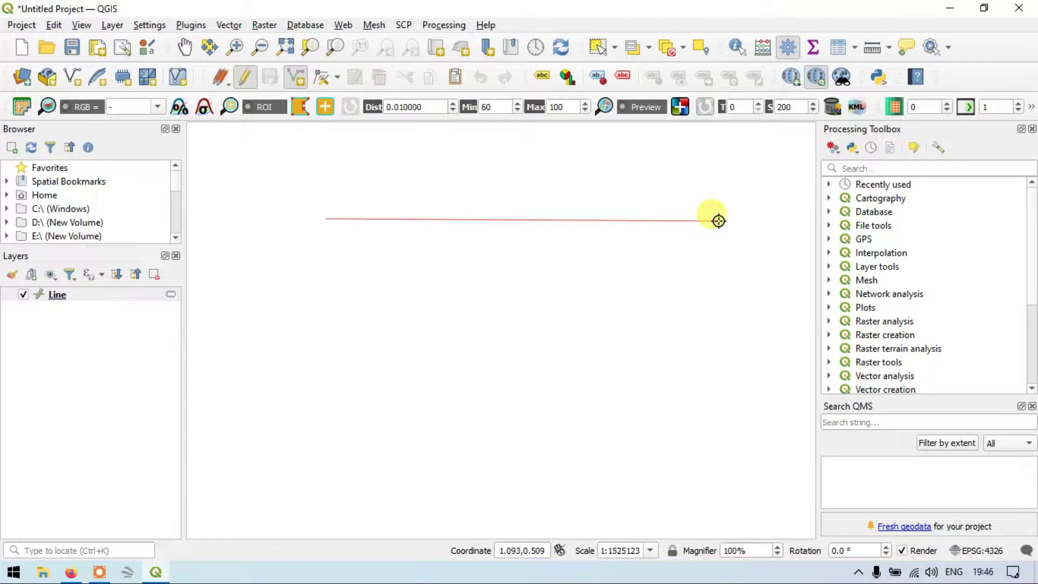
{"action": "right_click", "coordinate": [722, 221]}
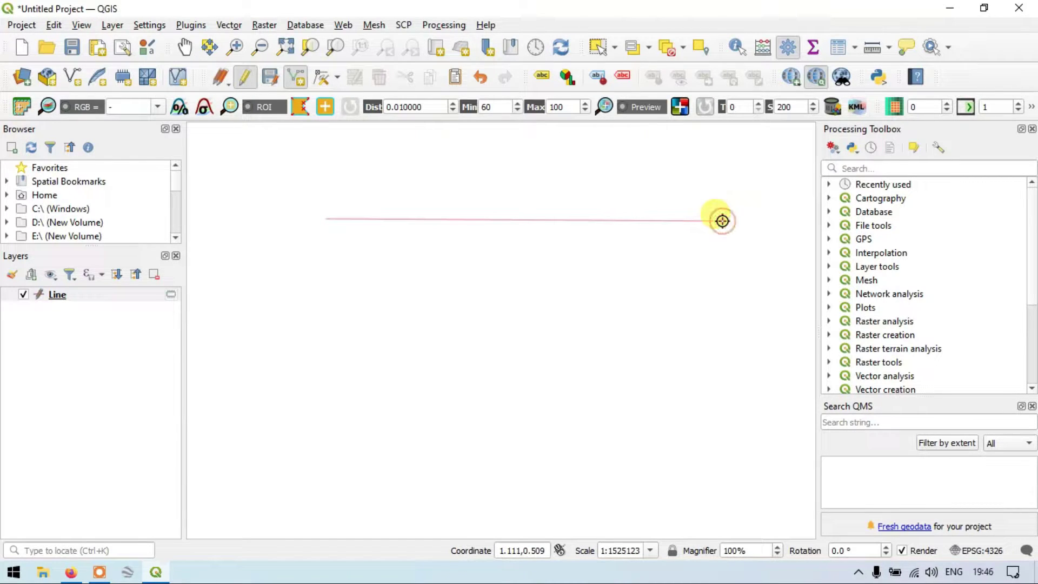
- Draw a vertical line down the left side of the map
{"action": "left_click", "coordinate": [286, 218]}
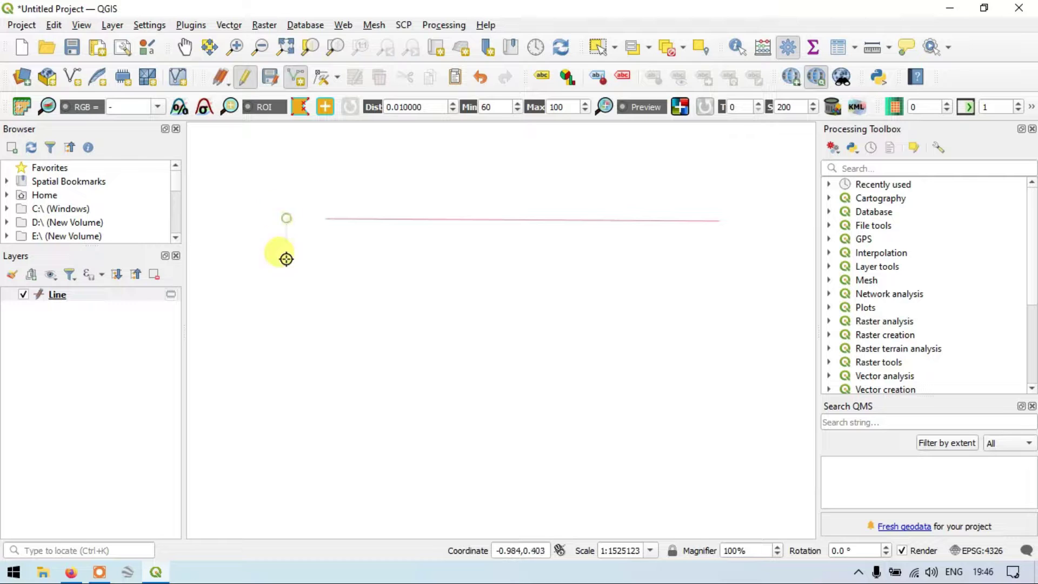
{"action": "right_click", "coordinate": [286, 488]}
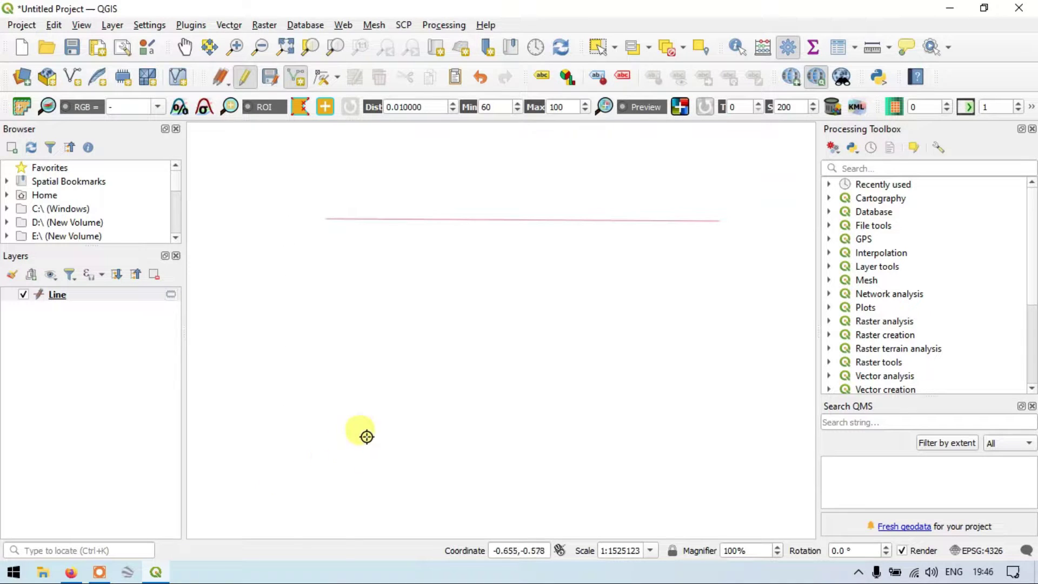
{"action": "left_click", "coordinate": [269, 216]}
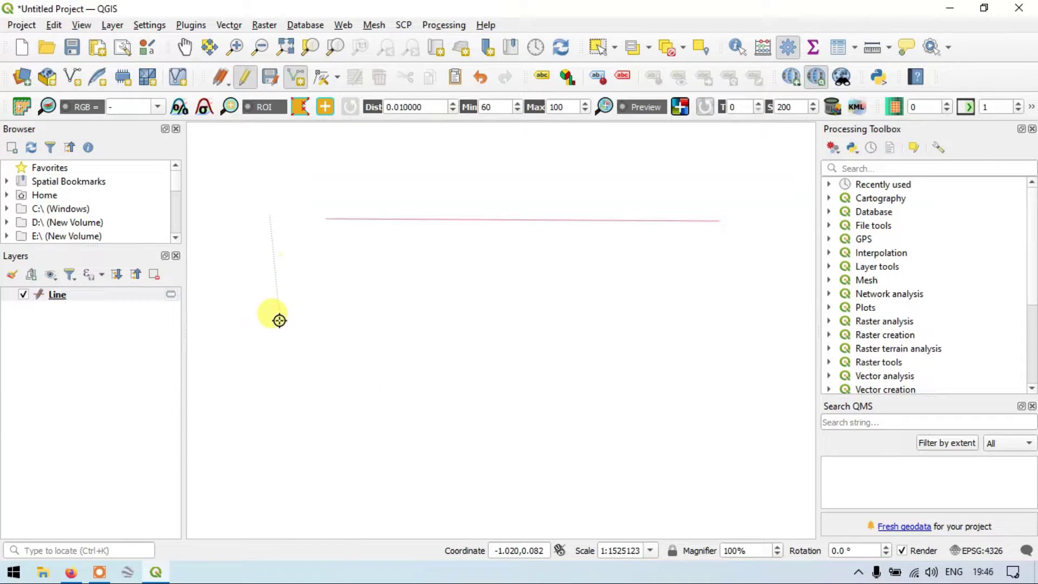
{"action": "right_click", "coordinate": [269, 488]}
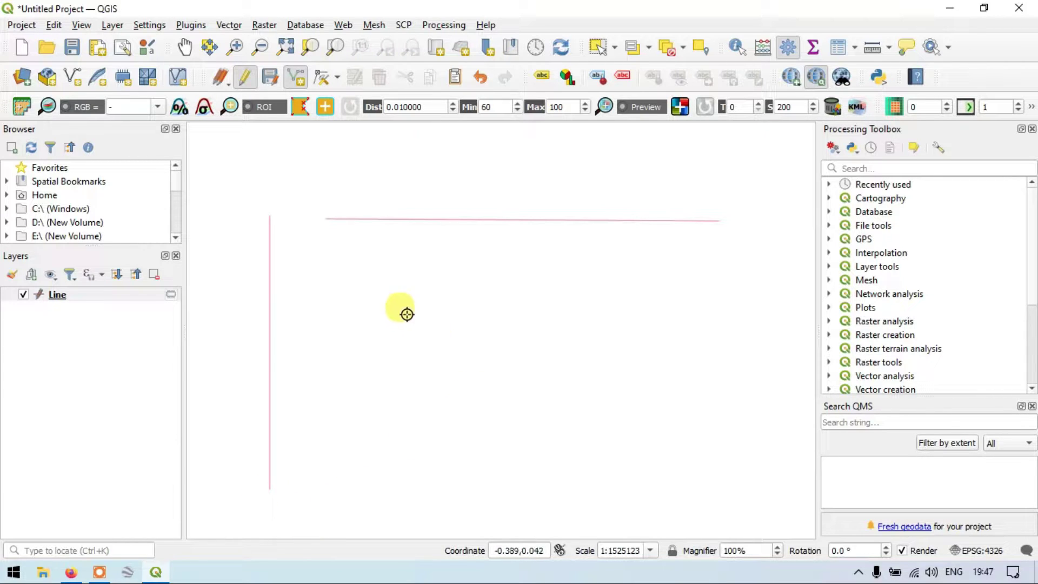
- Draw a long diagonal line from upper left to lower right
{"action": "left_click", "coordinate": [312, 234]}
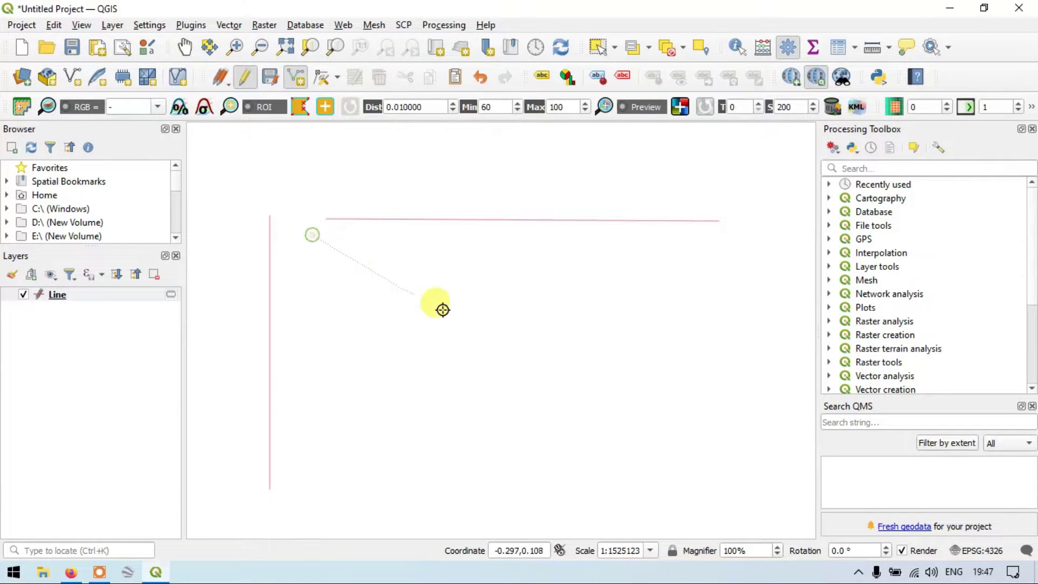
{"action": "left_click", "coordinate": [756, 442]}
{"action": "right_click", "coordinate": [756, 442]}
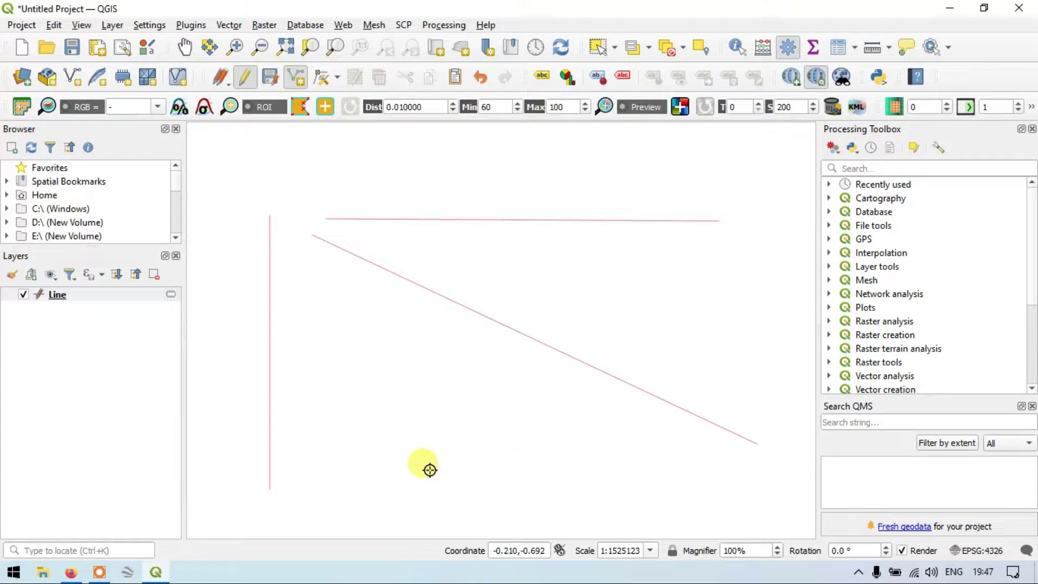
- Draw a multi-vertex zigzag line along the bottom of the map
{"action": "left_click", "coordinate": [326, 512]}
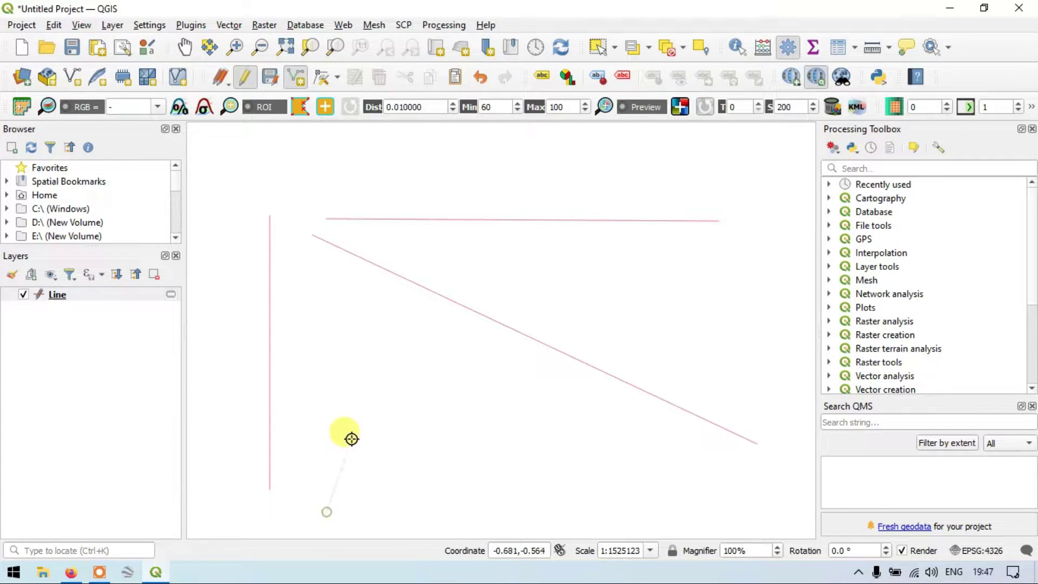
{"action": "left_click", "coordinate": [354, 427]}
{"action": "left_click", "coordinate": [469, 501]}
{"action": "left_click", "coordinate": [533, 407]}
{"action": "left_click", "coordinate": [634, 484]}
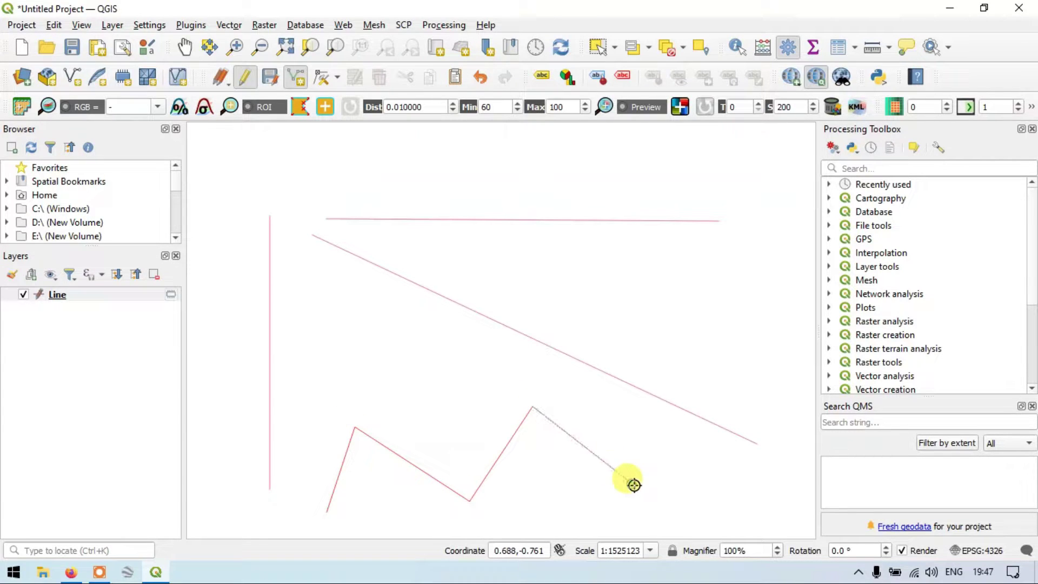
{"action": "left_click", "coordinate": [658, 417]}
{"action": "left_click", "coordinate": [709, 480]}
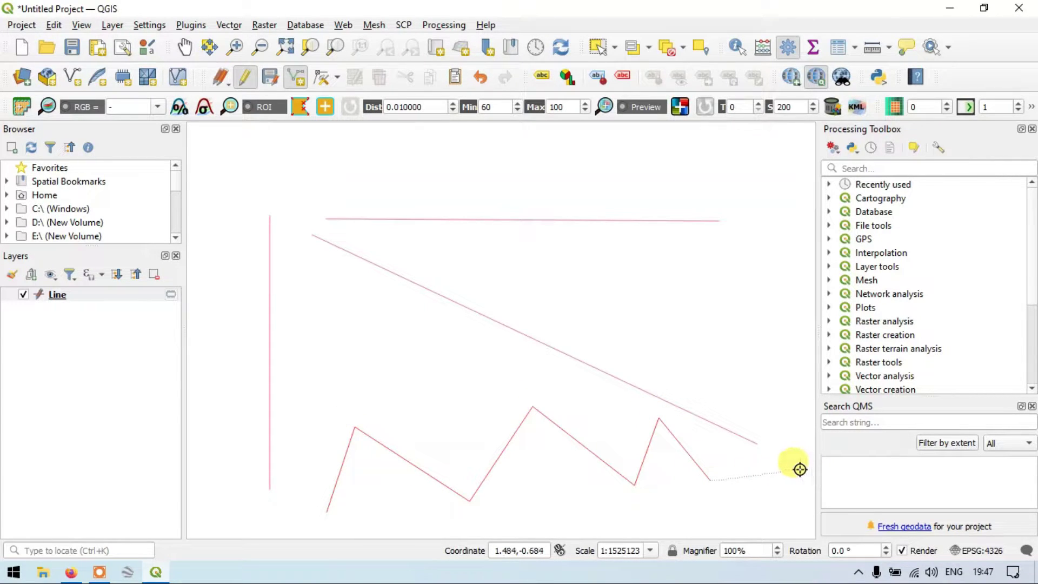
{"action": "left_click", "coordinate": [799, 469]}
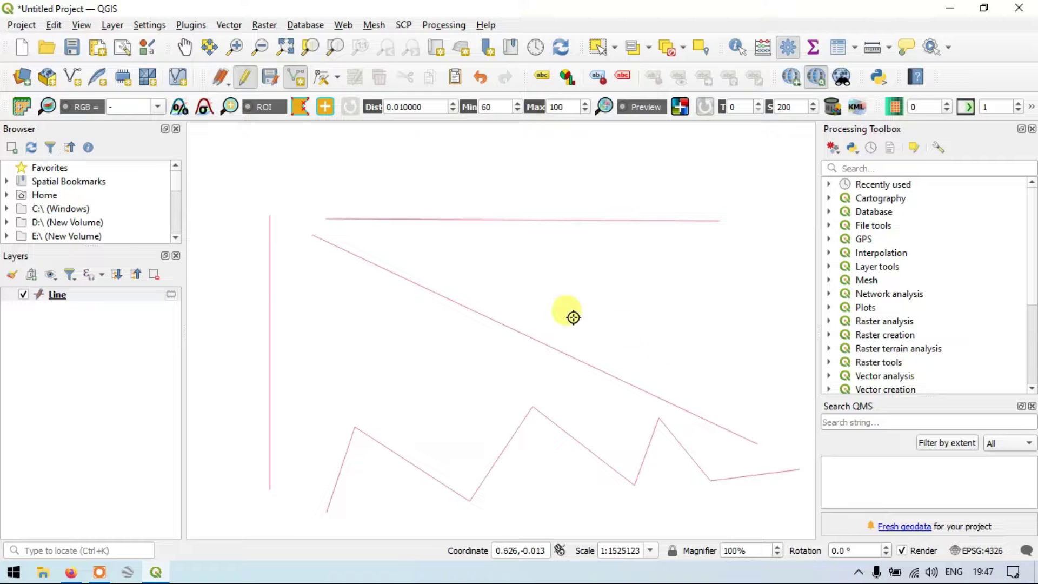
- Draw a four-vertex hourglass line at the right, then view the 5-feature attribute table
{"action": "left_click", "coordinate": [674, 360]}
{"action": "left_click", "coordinate": [759, 249]}
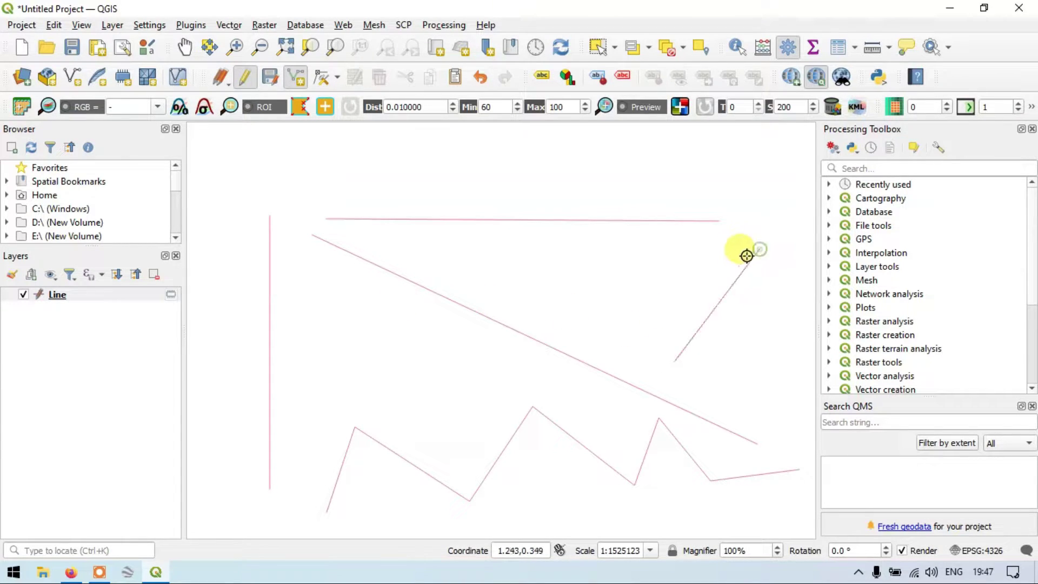
{"action": "left_click", "coordinate": [671, 250]}
{"action": "left_click", "coordinate": [756, 354]}
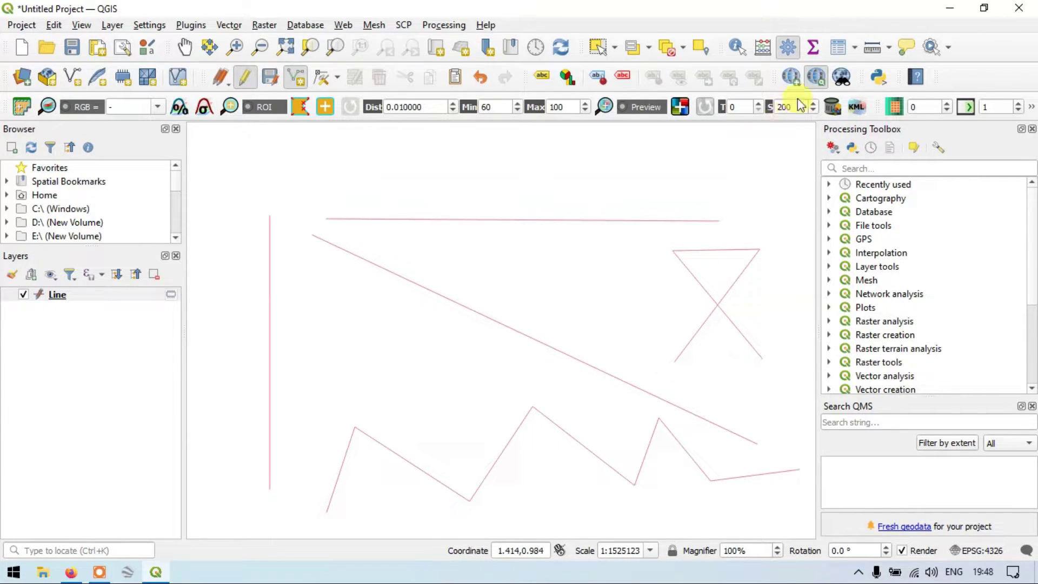
{"action": "left_click", "coordinate": [838, 49]}
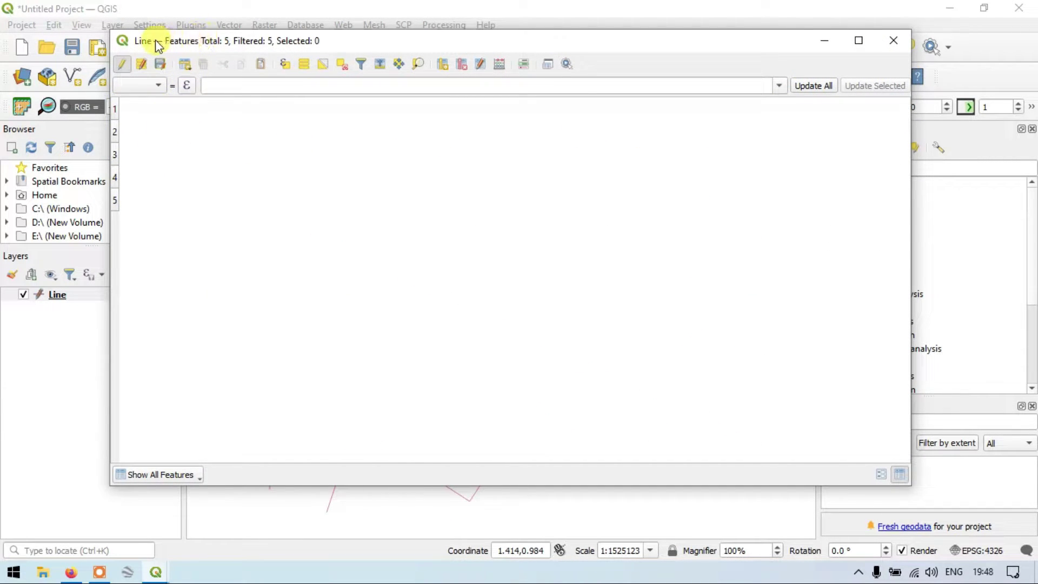
- Close the Line attribute table and return to the map canvas
{"action": "left_click", "coordinate": [889, 36]}
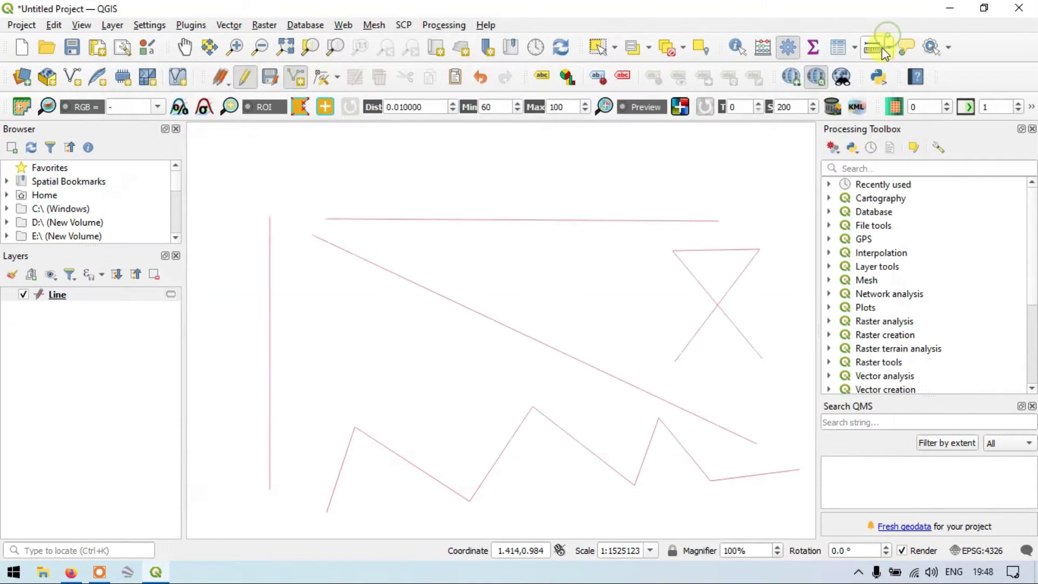
{"action": "left_click", "coordinate": [563, 215]}
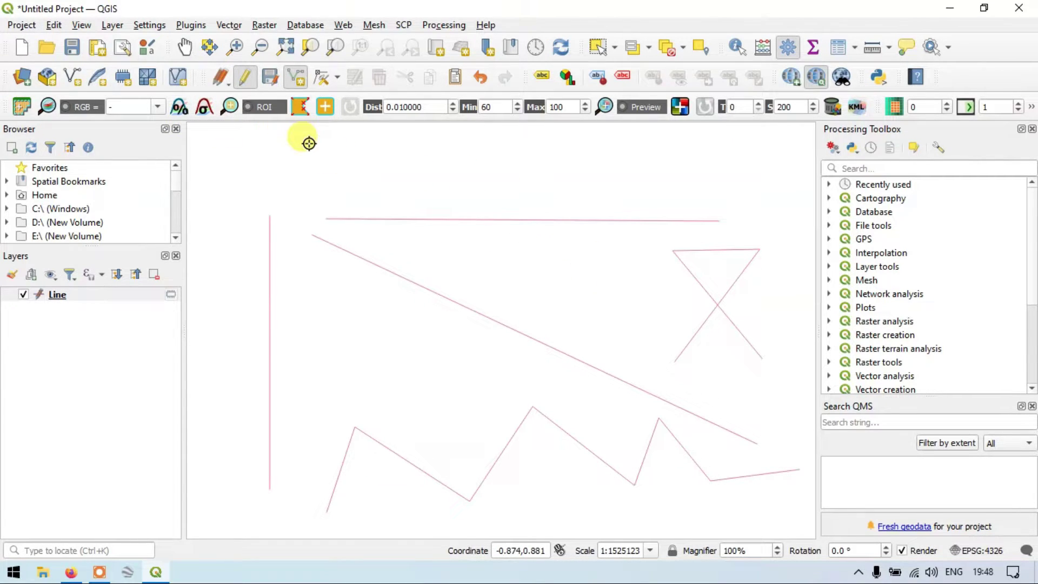
- Split the top horizontal line into three parts, then check the table lists 7 features
{"action": "left_click", "coordinate": [54, 26]}
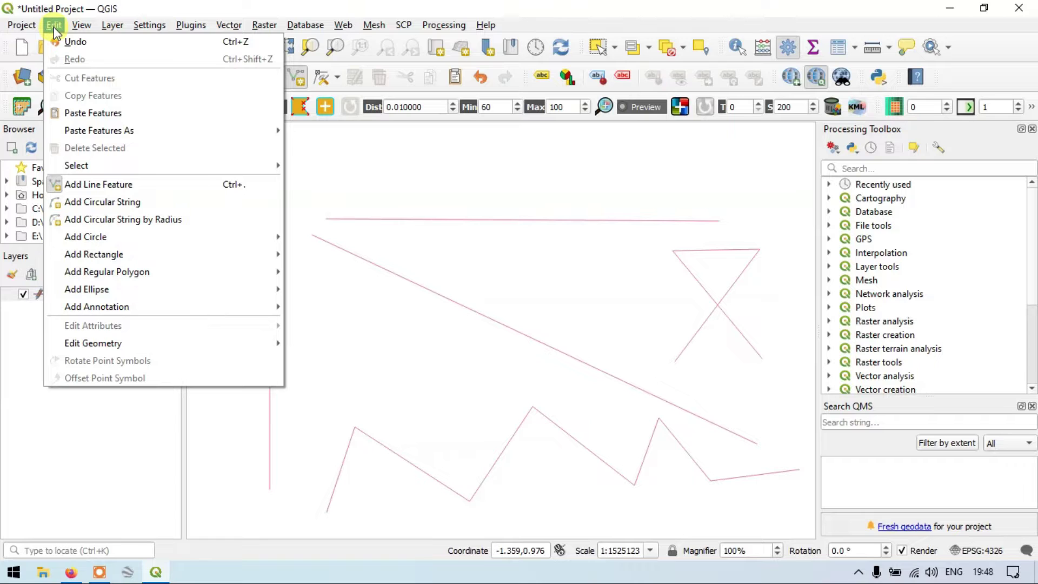
{"action": "mouse_move", "coordinate": [251, 341]}
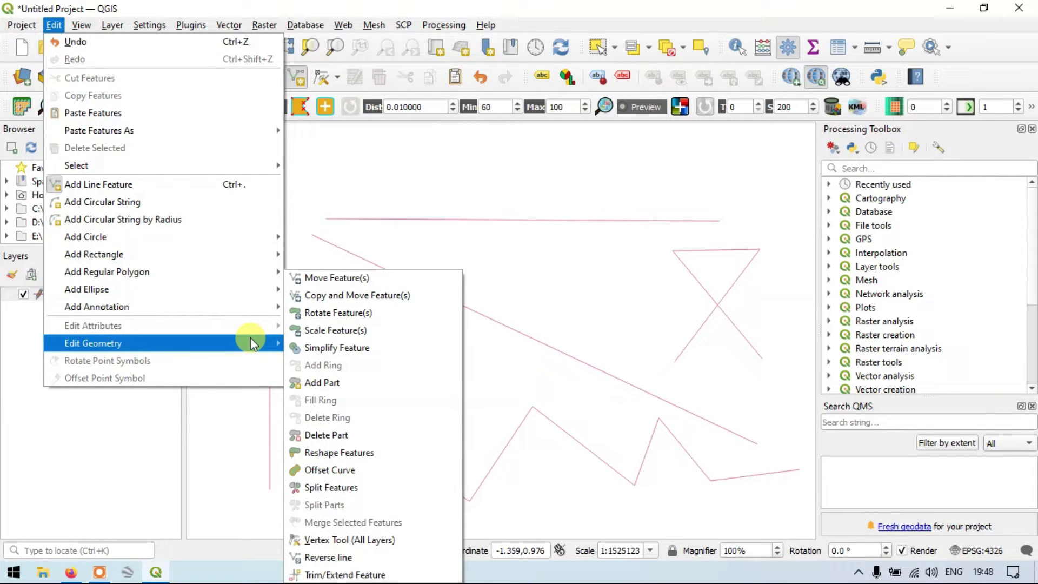
{"action": "left_click", "coordinate": [348, 488]}
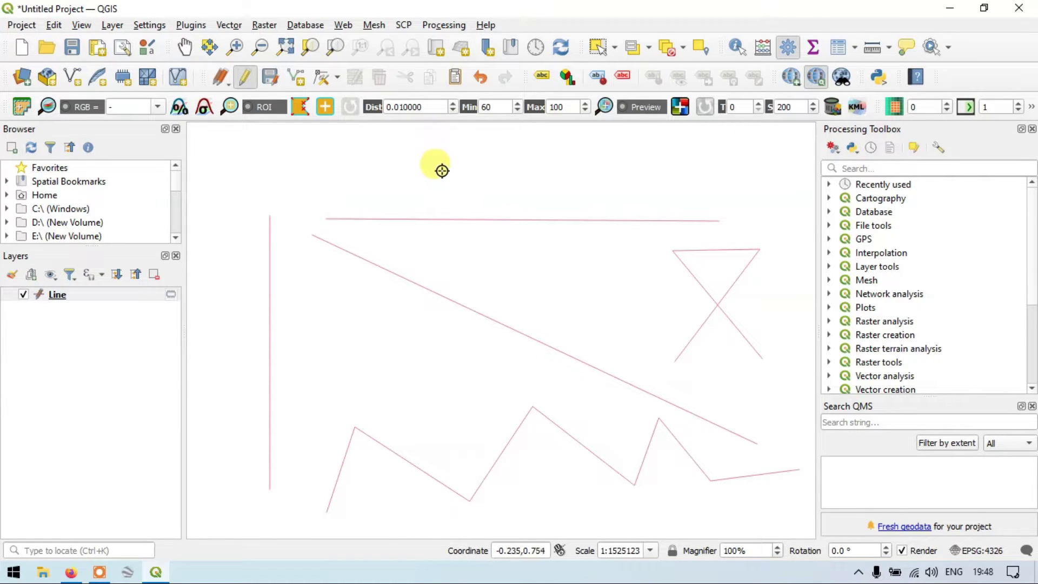
{"action": "left_click", "coordinate": [459, 170]}
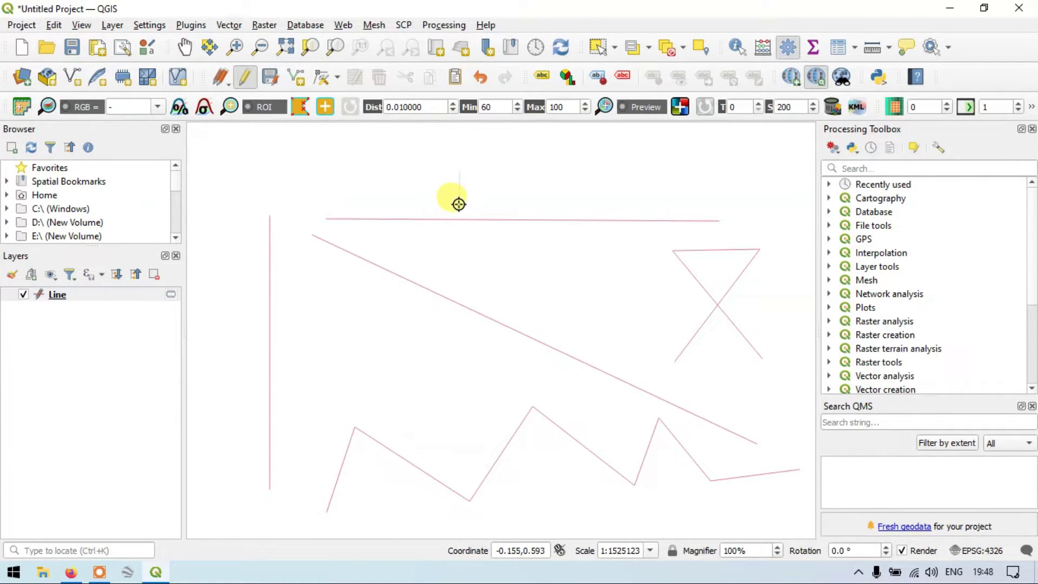
{"action": "left_click", "coordinate": [461, 261]}
{"action": "right_click", "coordinate": [461, 262]}
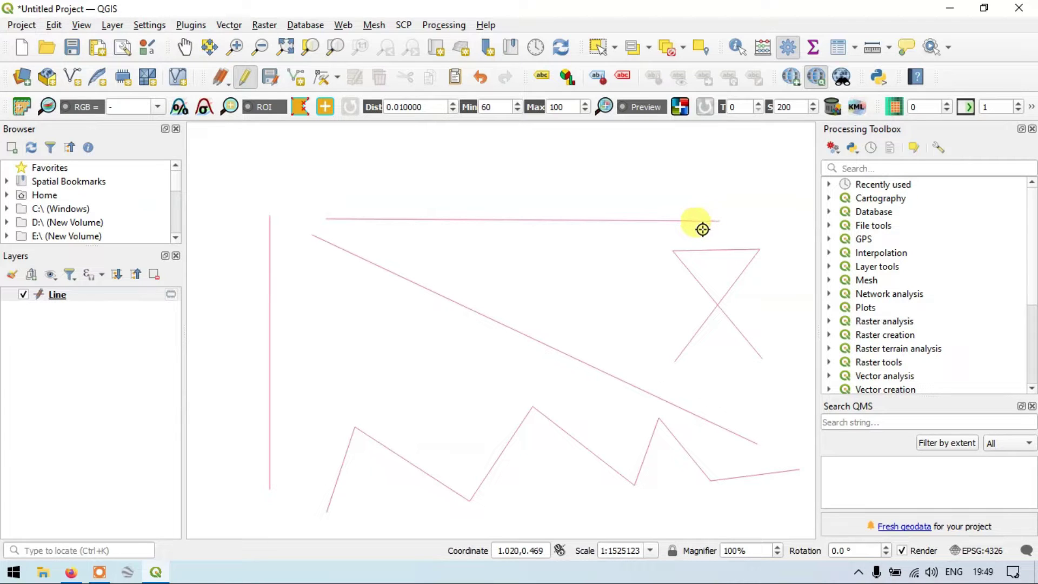
{"action": "right_click", "coordinate": [730, 234]}
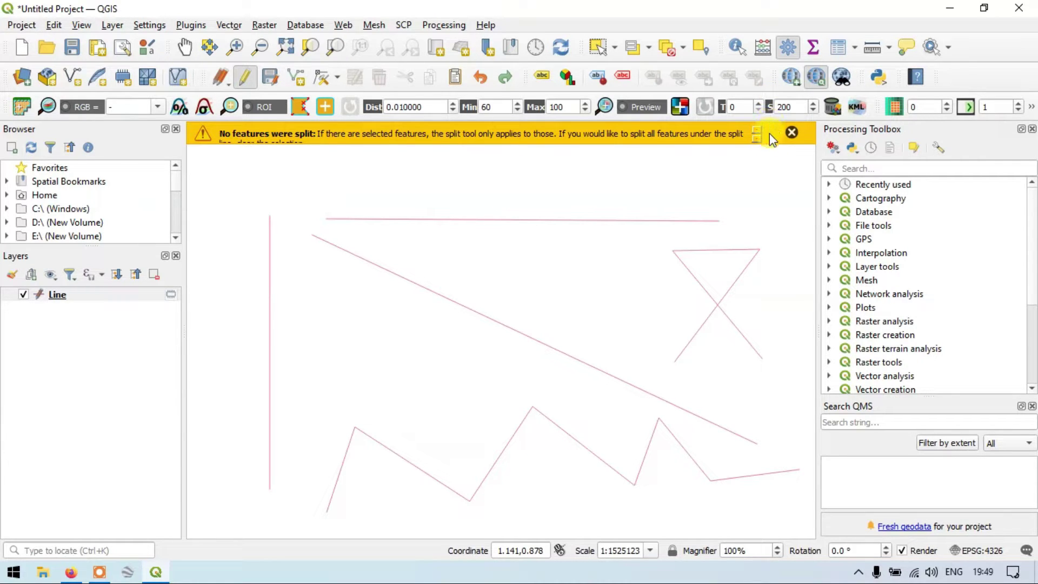
{"action": "left_click", "coordinate": [839, 47]}
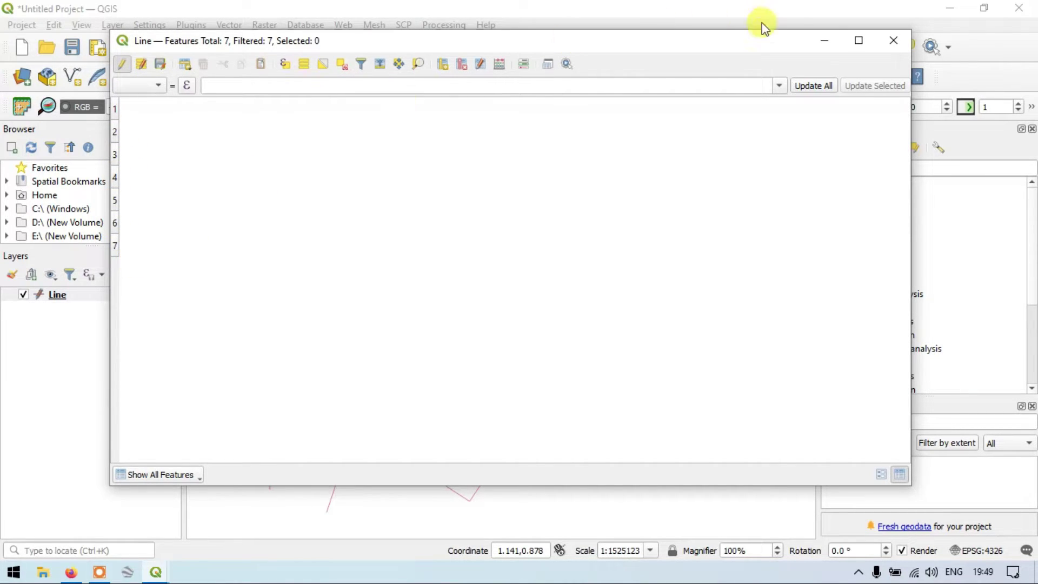
- Close the attribute table, switch to Select Features, and dismiss the split warning
{"action": "left_click", "coordinate": [893, 41]}
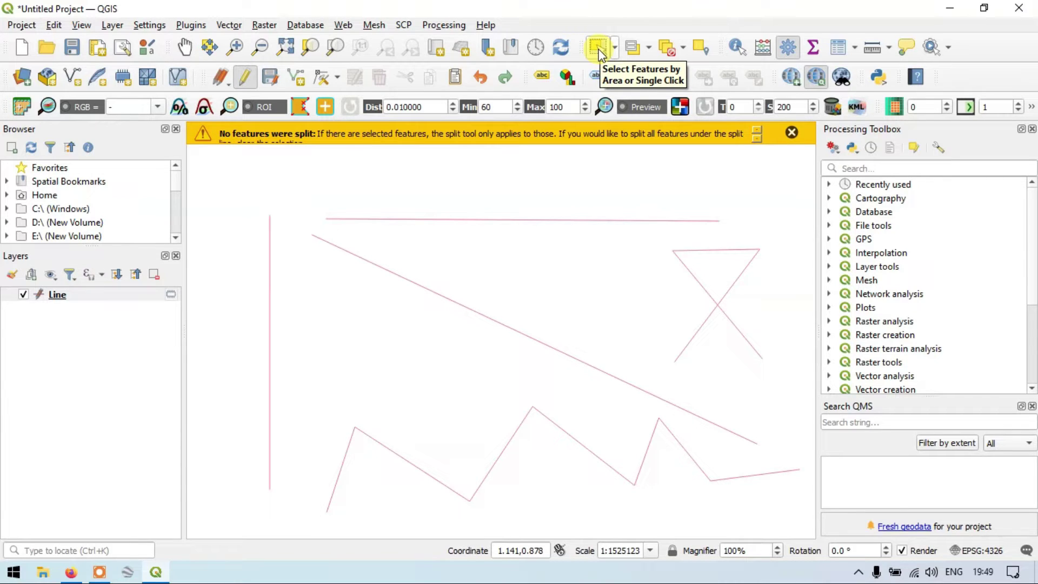
{"action": "left_click", "coordinate": [598, 49]}
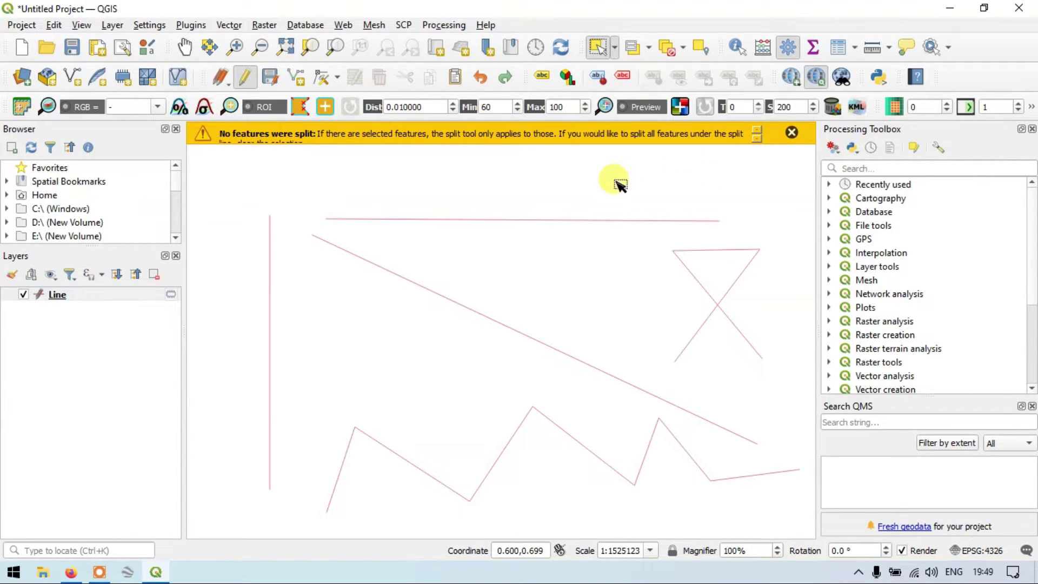
{"action": "left_click", "coordinate": [791, 132]}
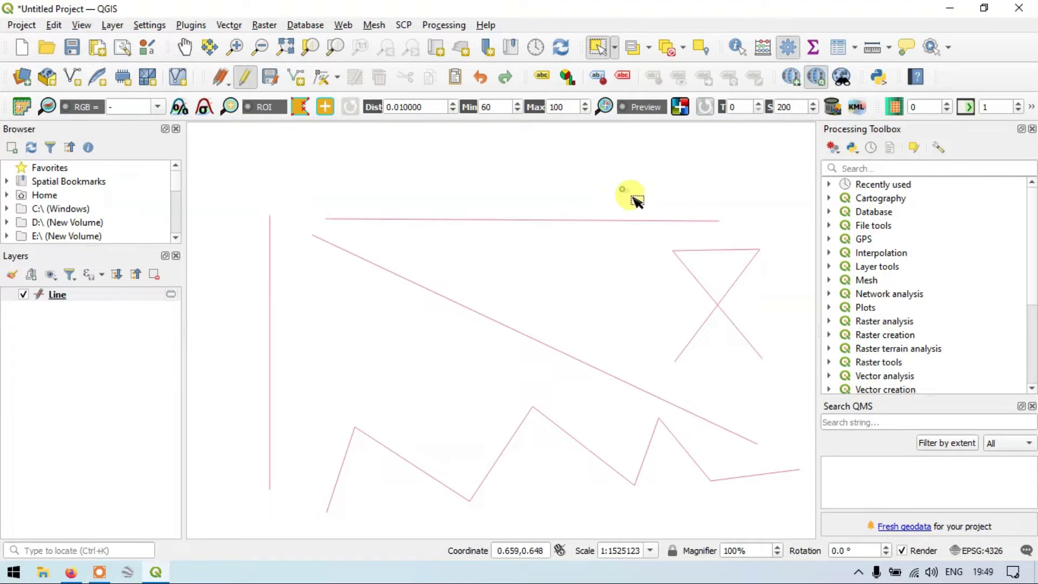
- Select the top line's right, middle and left parts individually, then together, then deselect
{"action": "left_click_drag", "start_coordinate": [622, 189], "coordinate": [681, 242]}
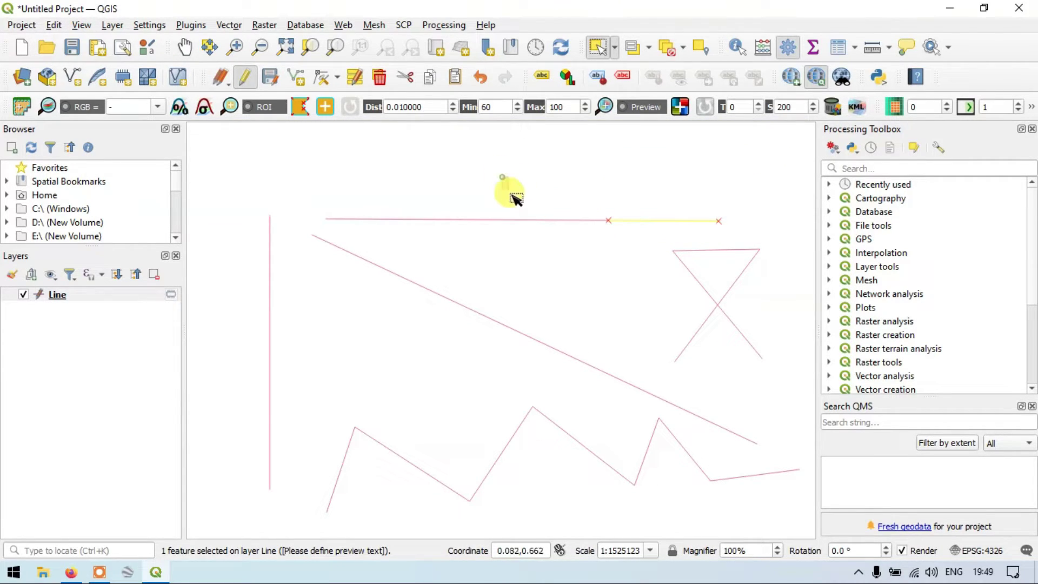
{"action": "left_click_drag", "start_coordinate": [501, 176], "coordinate": [576, 257]}
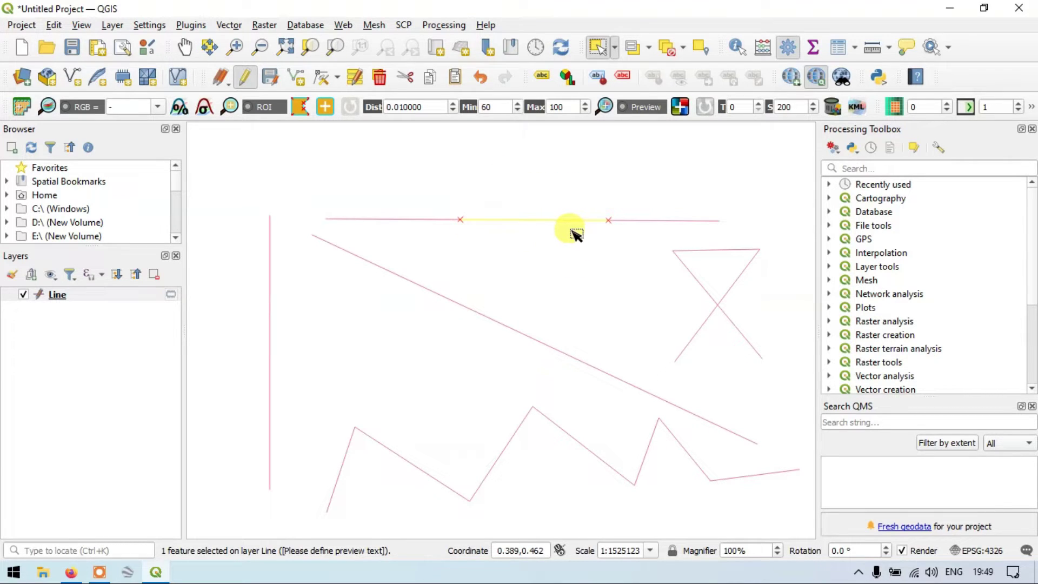
{"action": "left_click_drag", "start_coordinate": [375, 169], "coordinate": [408, 243]}
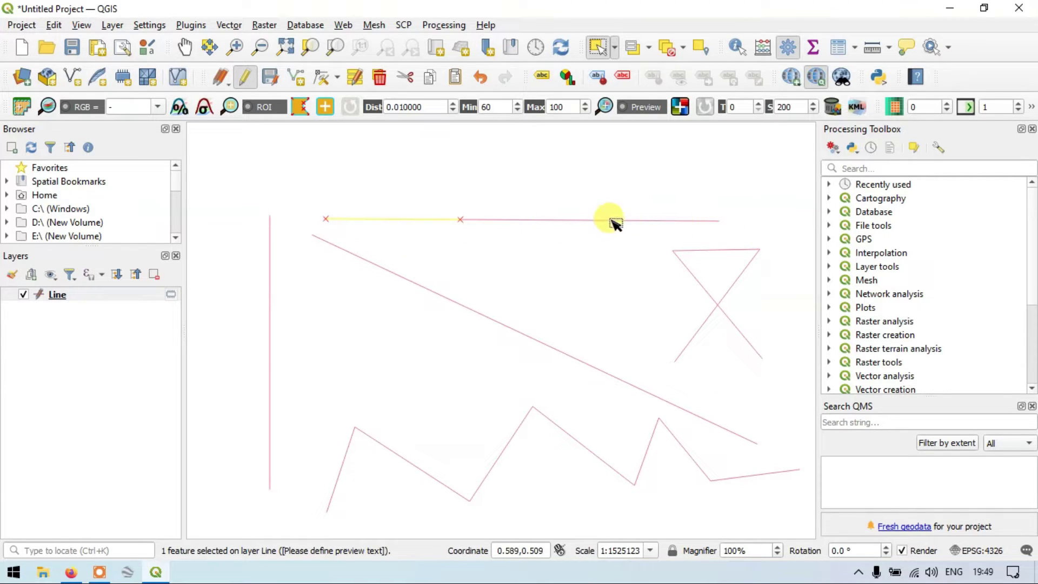
{"action": "left_click_drag", "start_coordinate": [345, 161], "coordinate": [743, 244]}
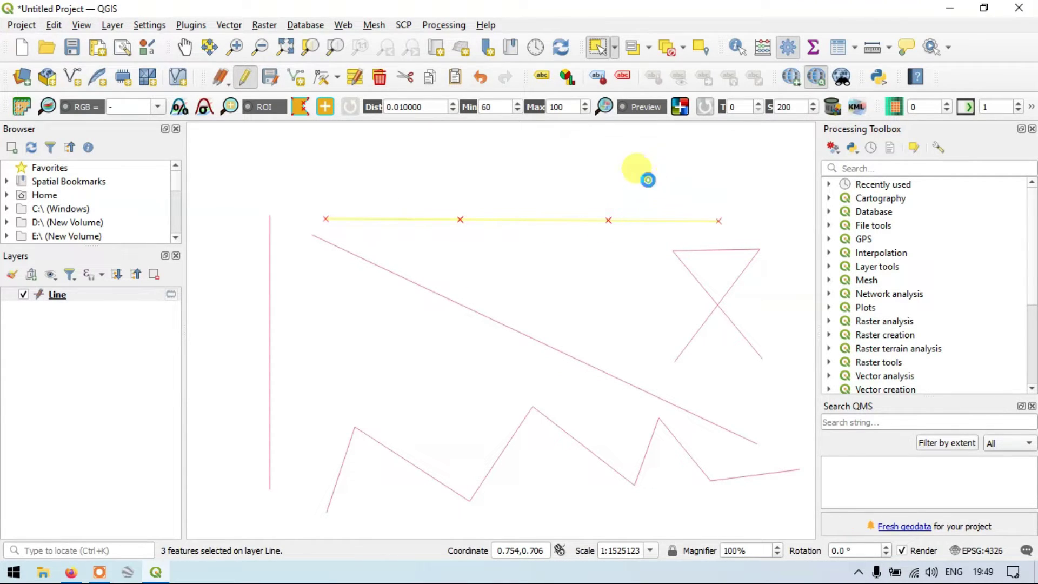
{"action": "left_click", "coordinate": [647, 179]}
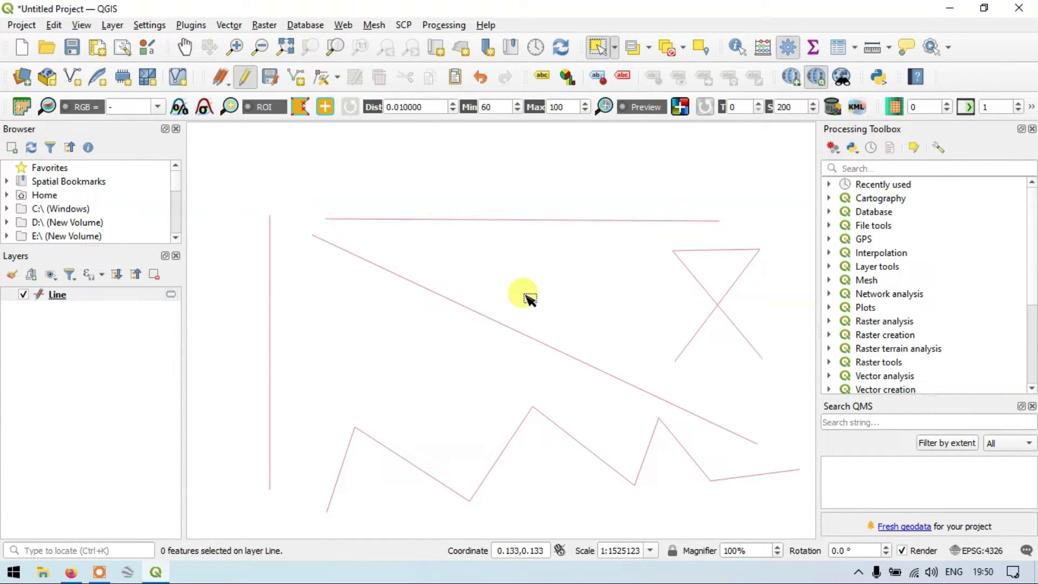
- Reopen and close the attribute table, then box-select all three top-line parts
{"action": "left_click", "coordinate": [834, 54]}
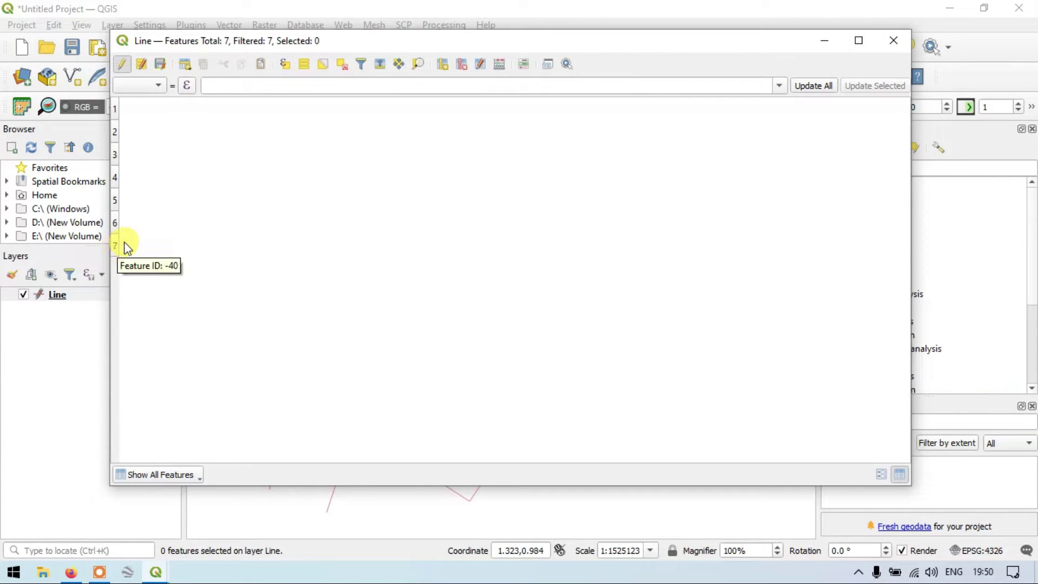
{"action": "left_click", "coordinate": [893, 41]}
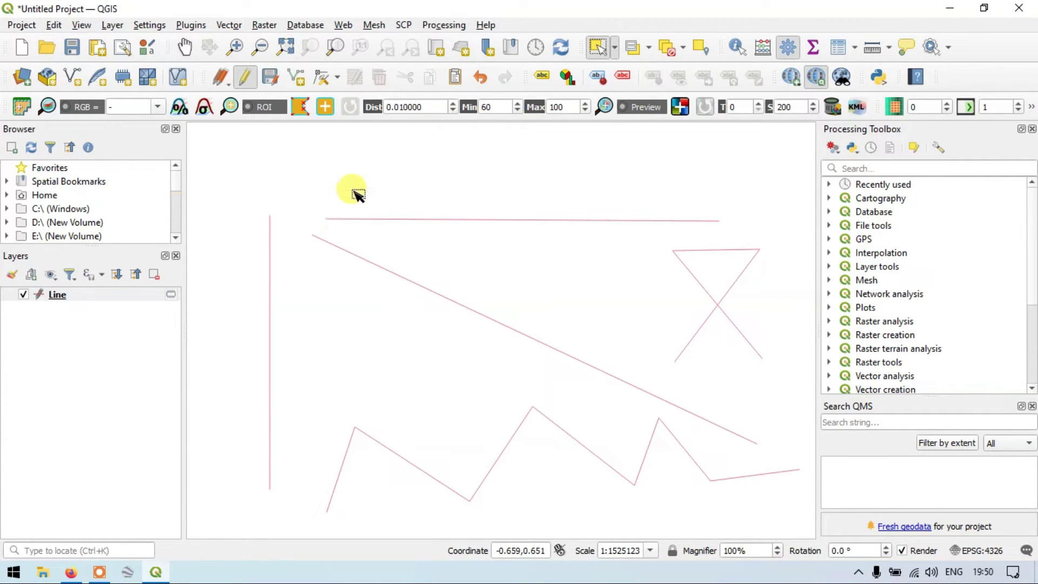
{"action": "left_click_drag", "start_coordinate": [358, 190], "coordinate": [703, 235]}
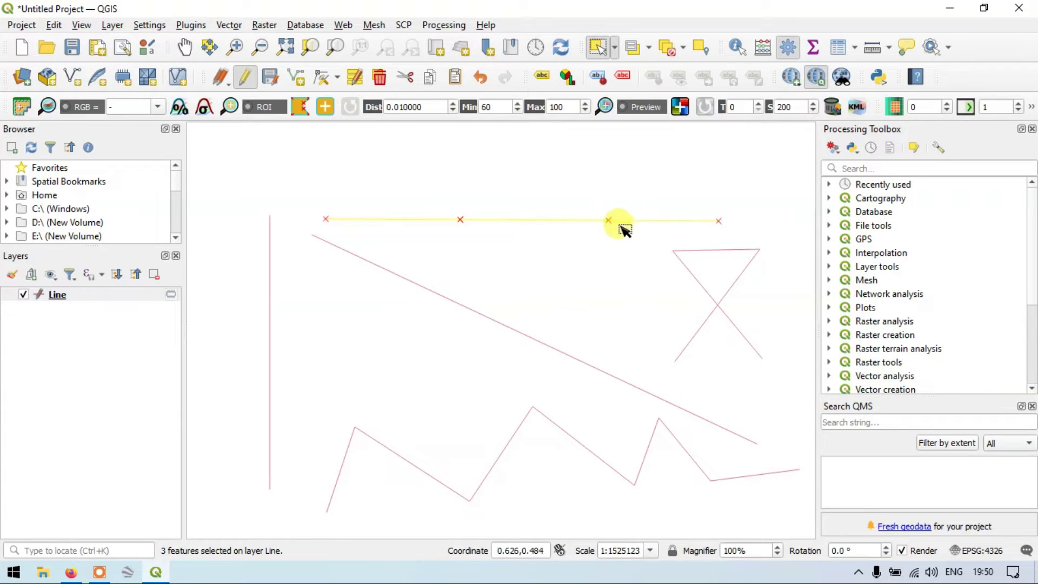
{"action": "left_click", "coordinate": [541, 249]}
{"action": "left_click_drag", "start_coordinate": [355, 178], "coordinate": [696, 232]}
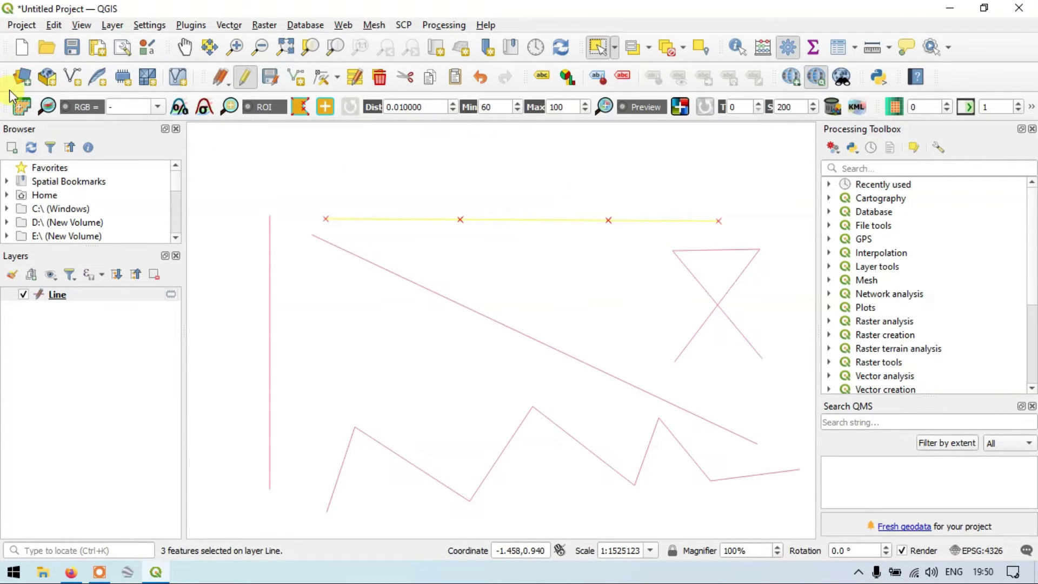
- Merge the three selected top-line parts into one feature with Merge Selected Features
{"action": "left_click", "coordinate": [60, 24]}
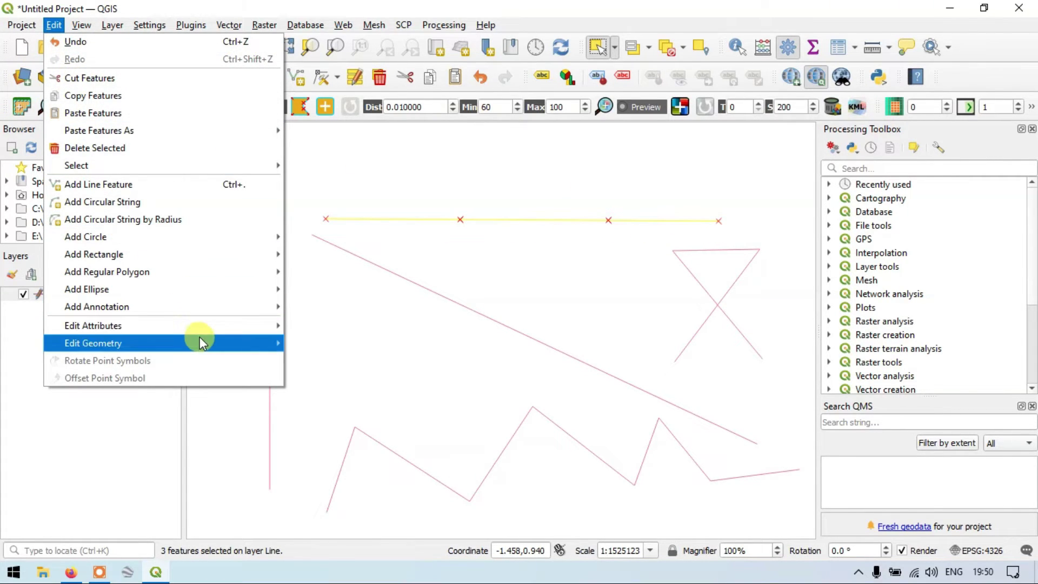
{"action": "mouse_move", "coordinate": [267, 345]}
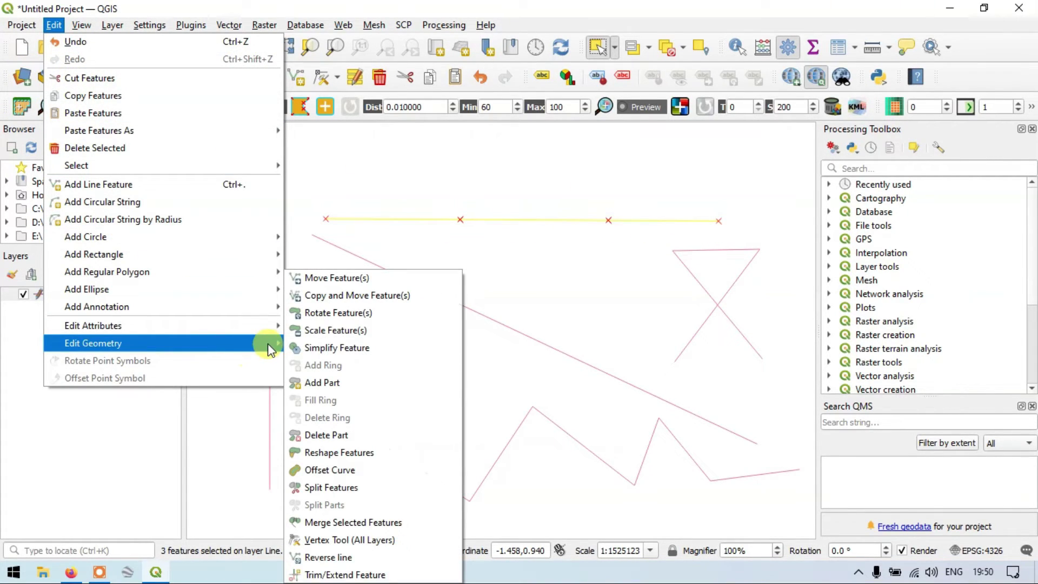
{"action": "left_click", "coordinate": [390, 523]}
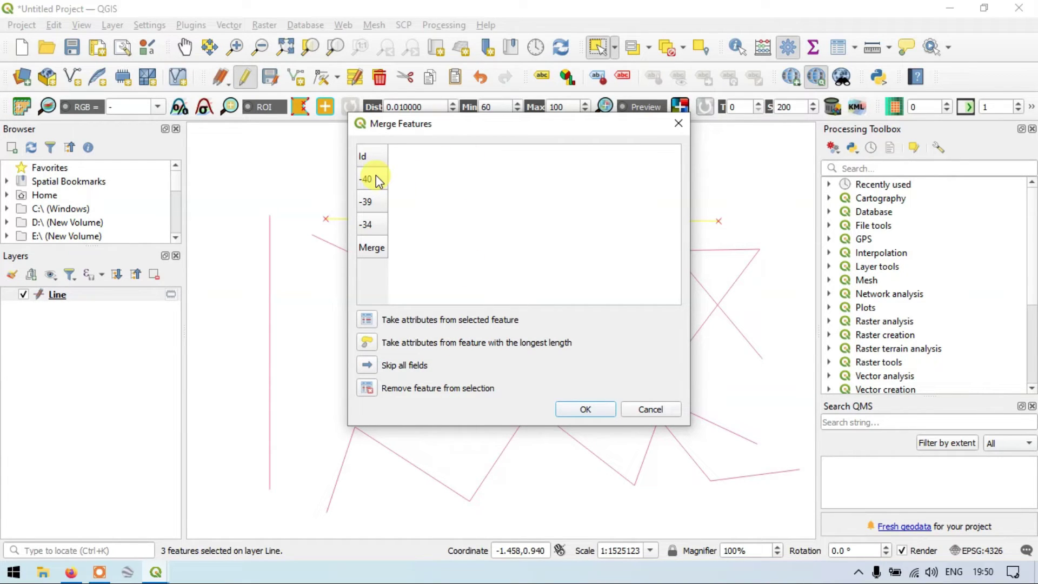
{"action": "left_click", "coordinate": [573, 412]}
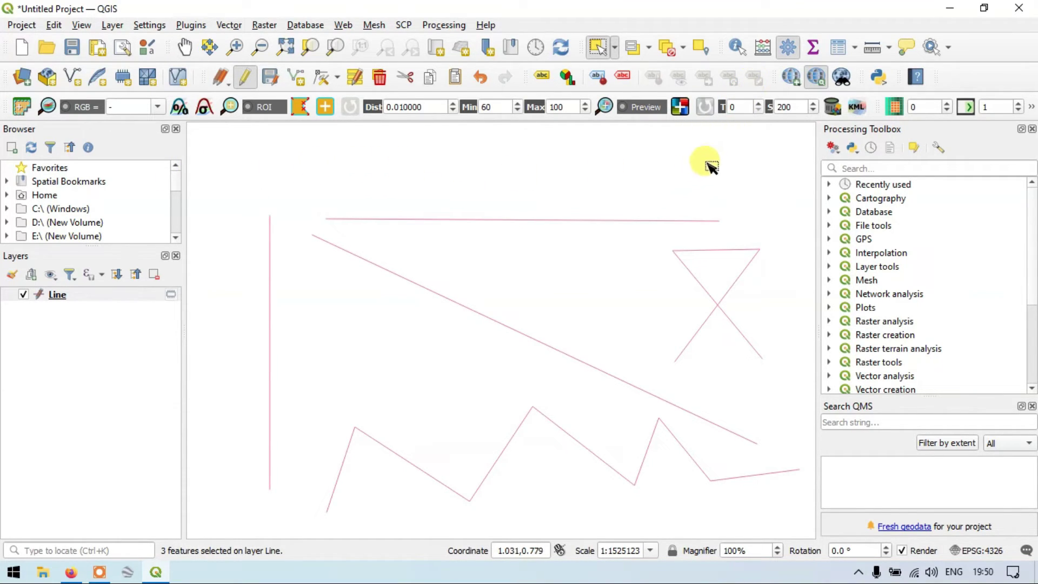
{"action": "left_click_drag", "start_coordinate": [382, 186], "coordinate": [645, 237]}
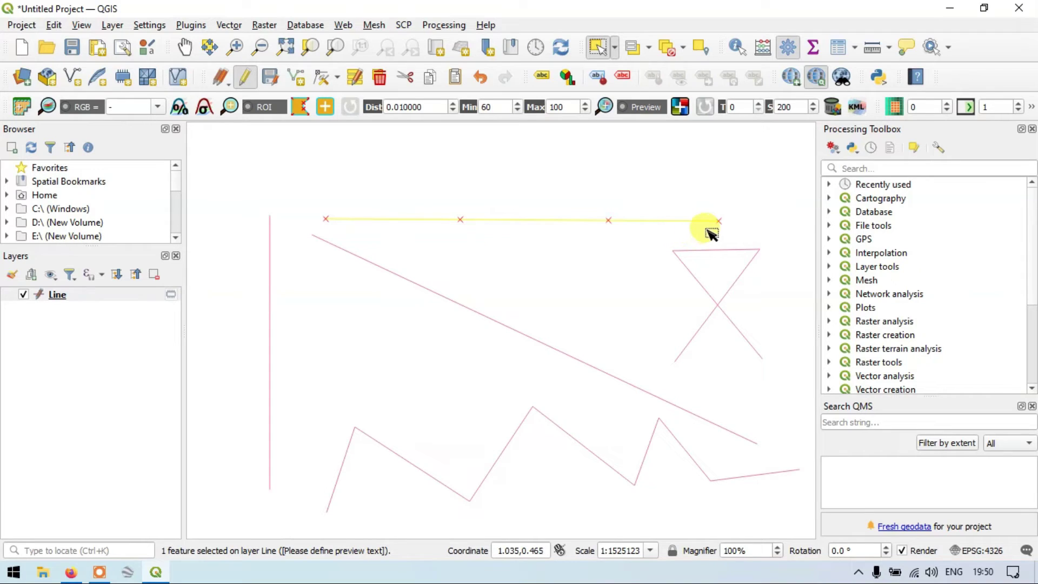
{"action": "left_click", "coordinate": [838, 49]}
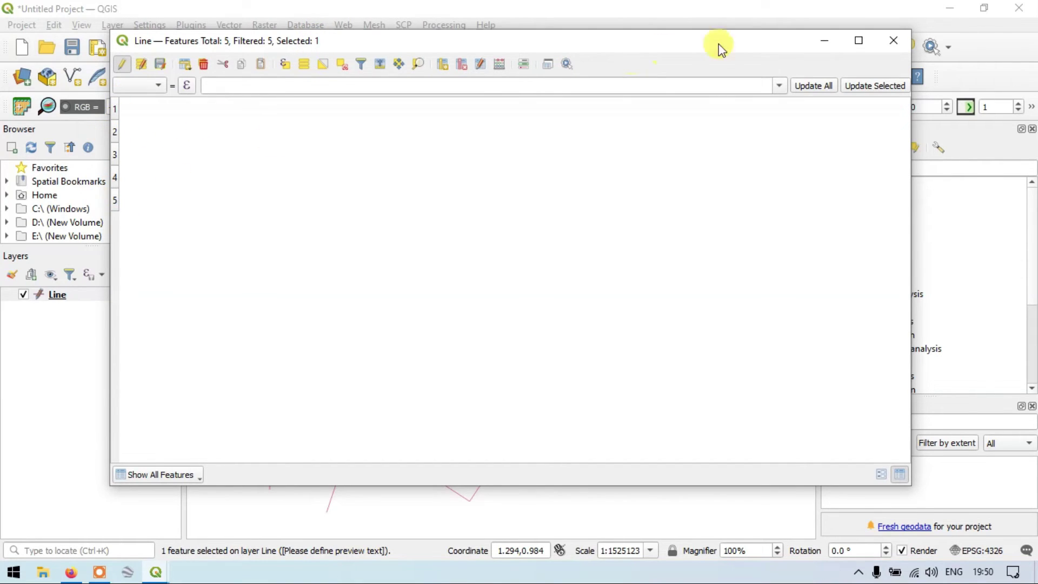
{"action": "left_click", "coordinate": [893, 41]}
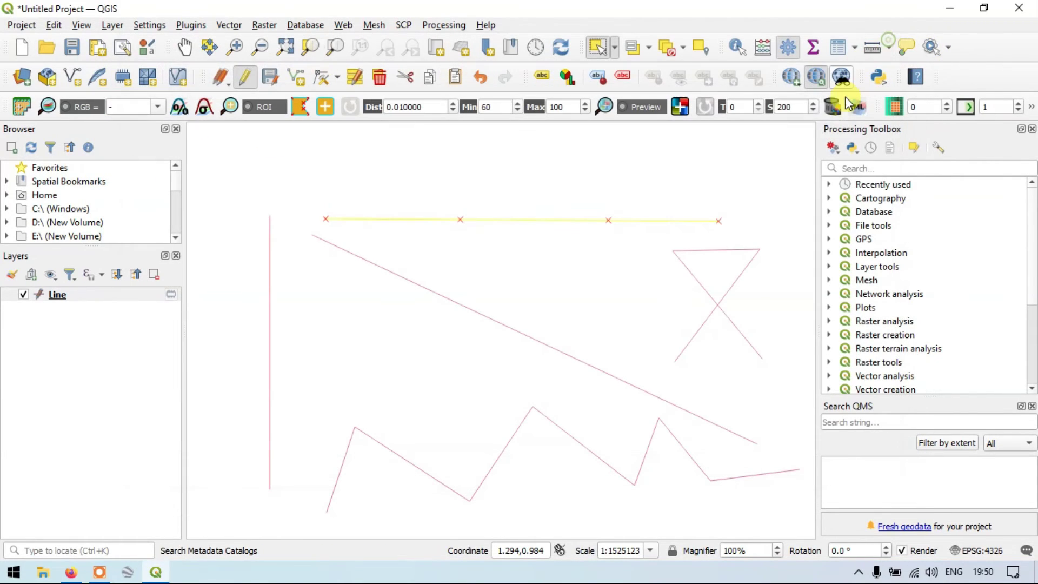
{"action": "left_click", "coordinate": [562, 147]}
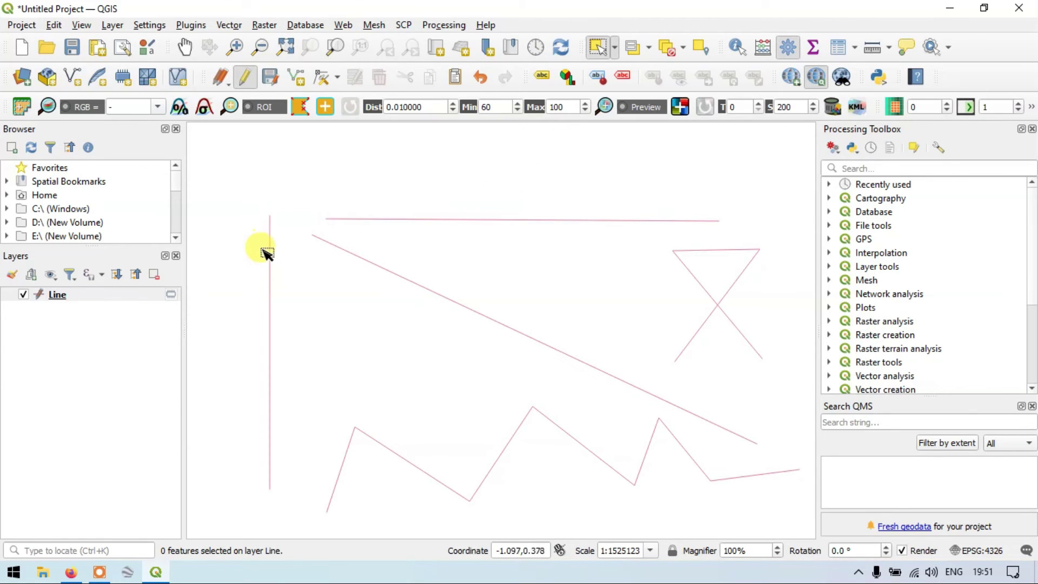